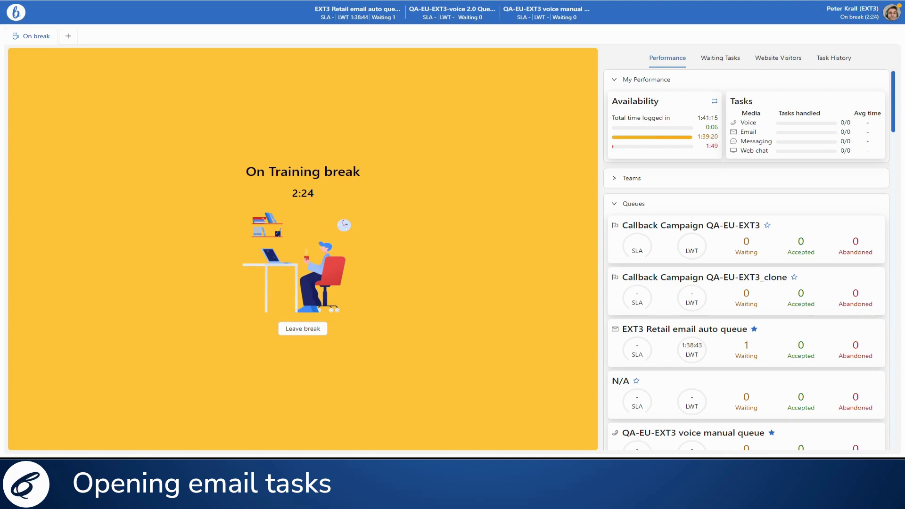
Step: Leave the training break and accept the new inbound email from the EXT3 Retail email auto queue
left_click(322, 332)
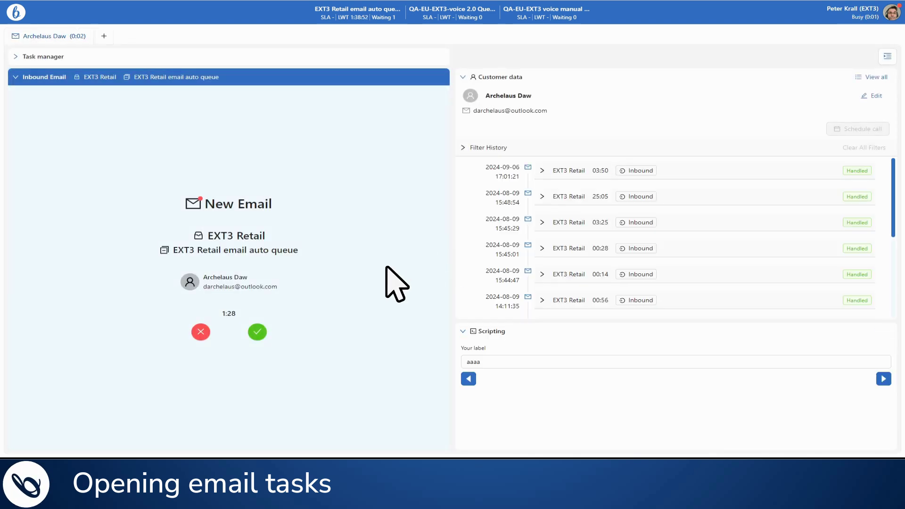
left_click(257, 336)
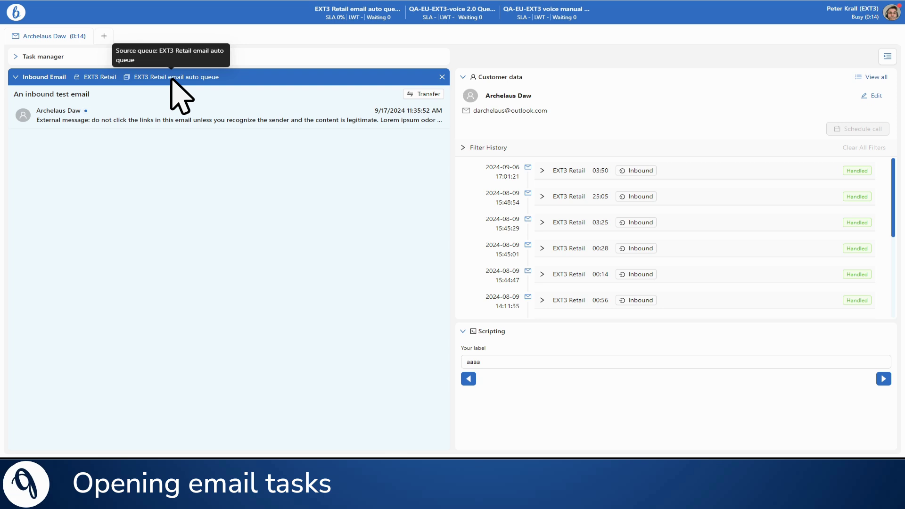
Step: Expand the message in the inbound test email, collapse it, and expand it again for reading
left_click(171, 113)
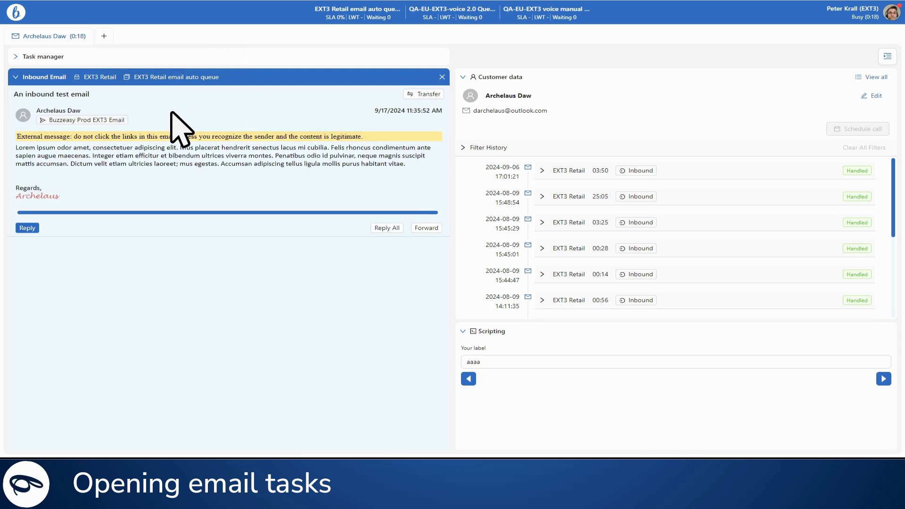
left_click(171, 113)
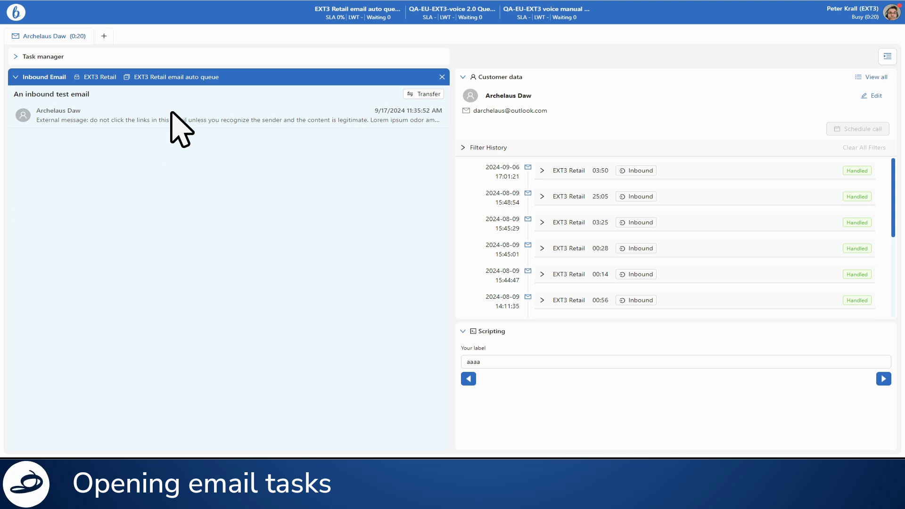
left_click(171, 113)
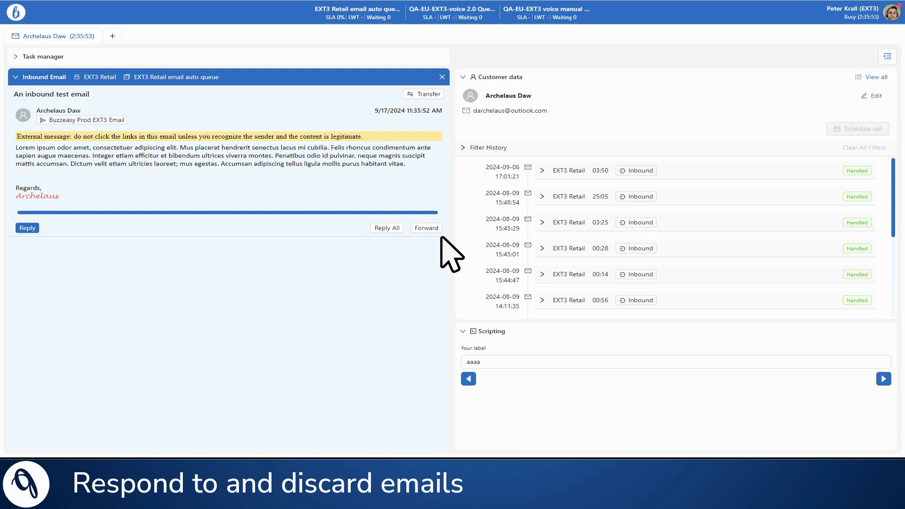
Step: Start a reply to the inbound test email with an extra recipient field and Cc and Bcc lines, and discard the draft
left_click(33, 228)
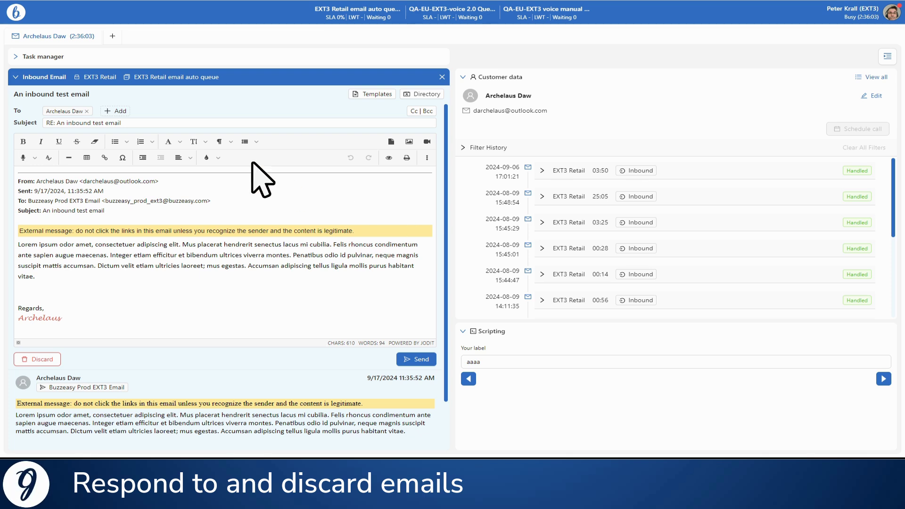
left_click(122, 111)
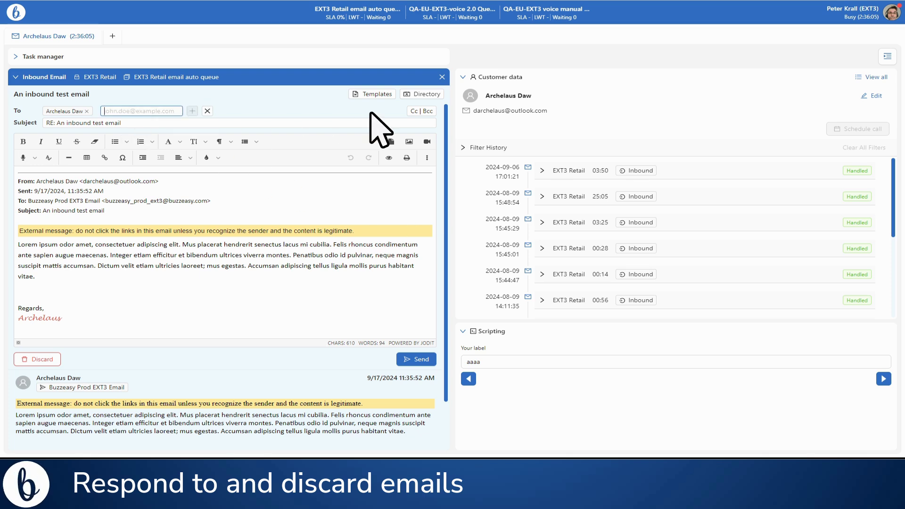
left_click(427, 111)
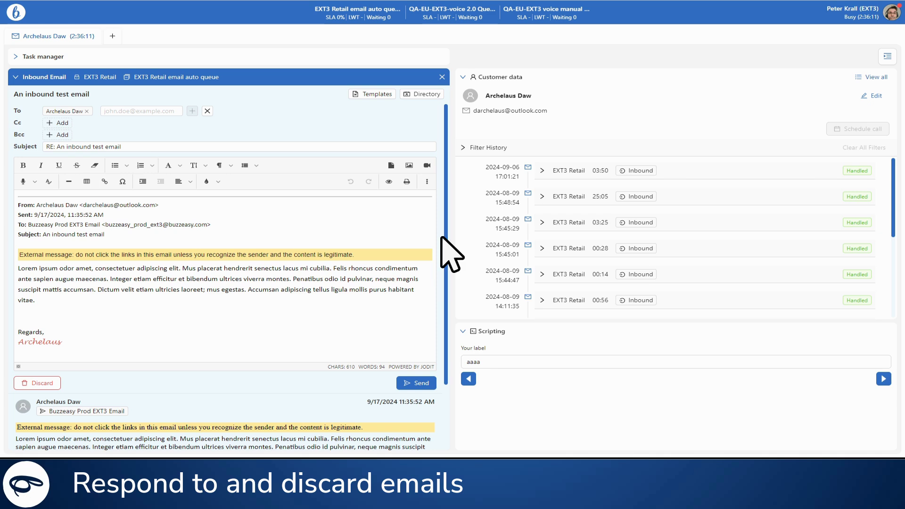
left_click(42, 383)
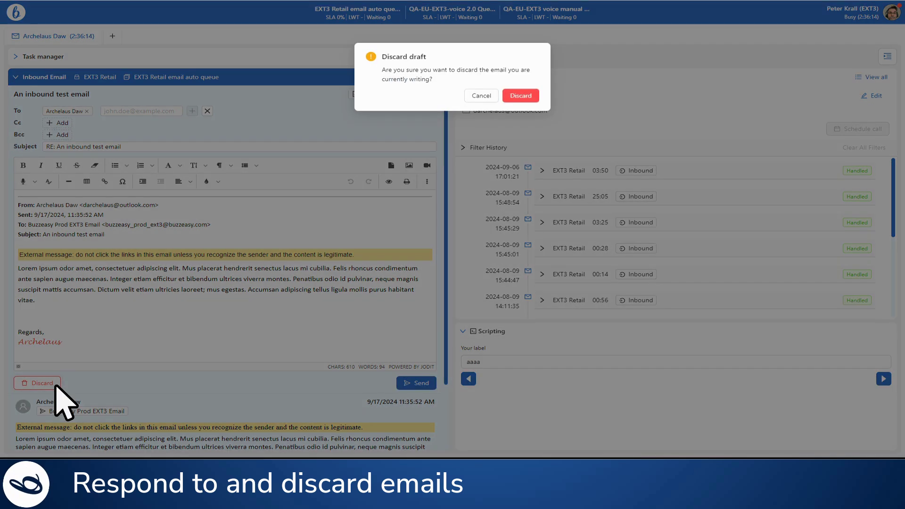
left_click(524, 95)
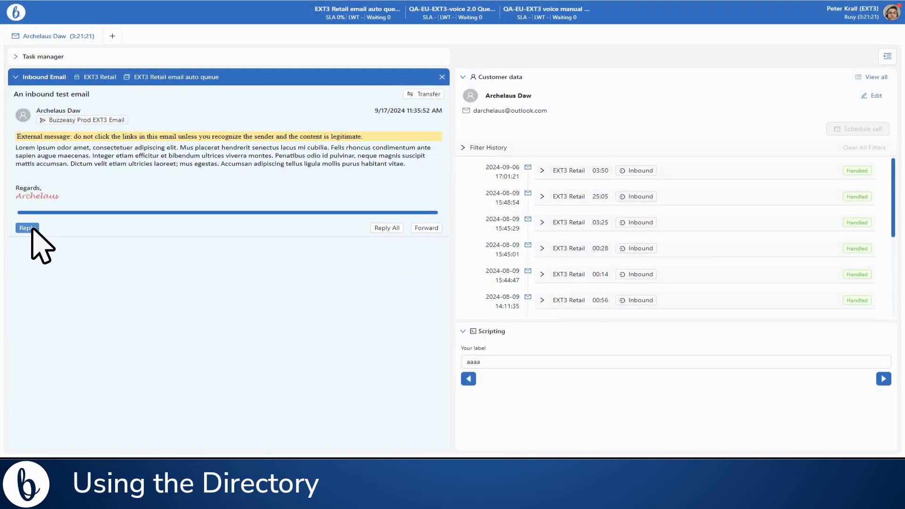
Step: Start a reply to the inbound test email and add the "test 2" contact from the Contact Directory as a Cc recipient
left_click(32, 228)
left_click(434, 95)
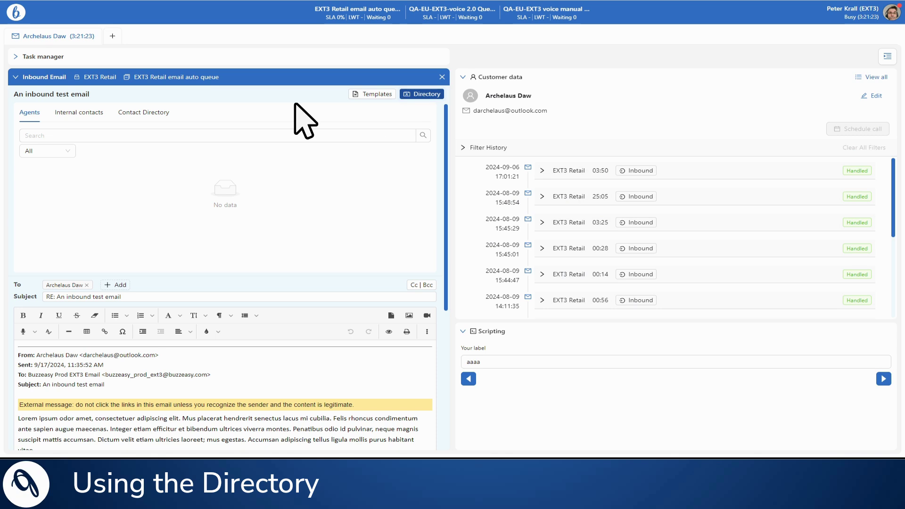
left_click(146, 117)
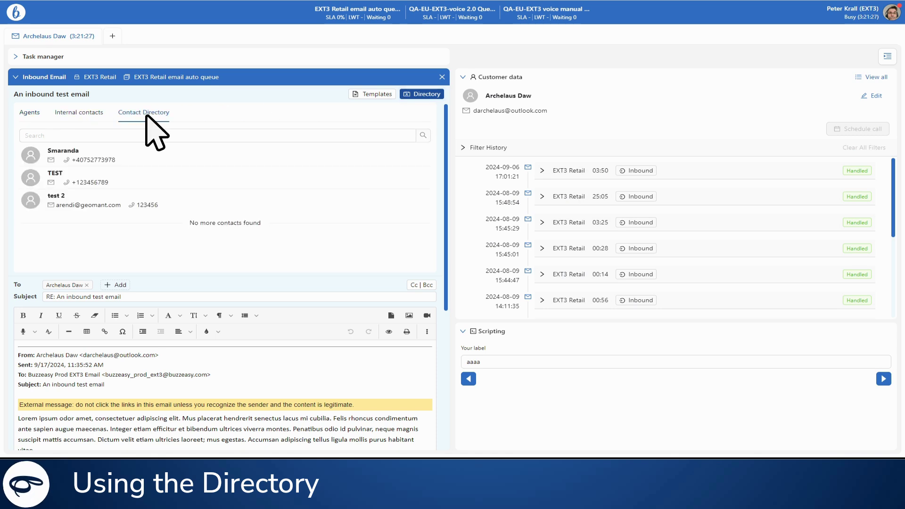
mouse_move(97, 206)
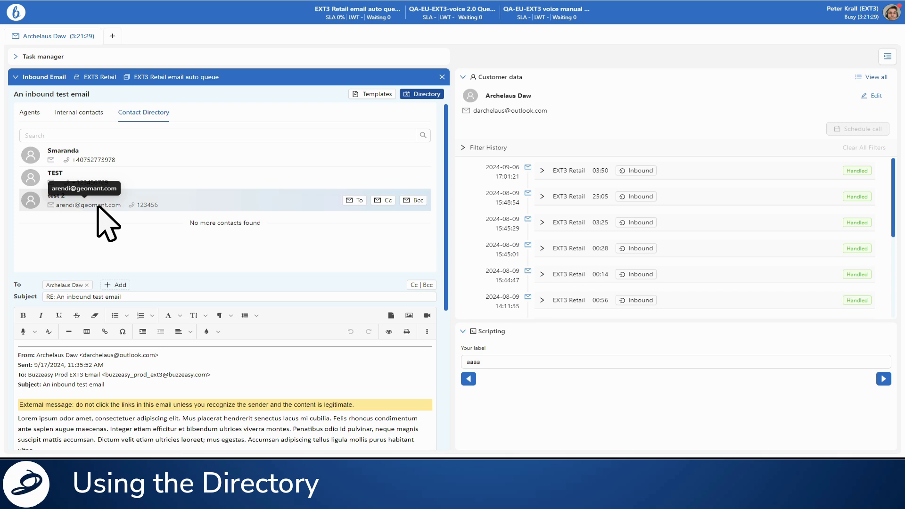
left_click(388, 201)
mouse_move(59, 124)
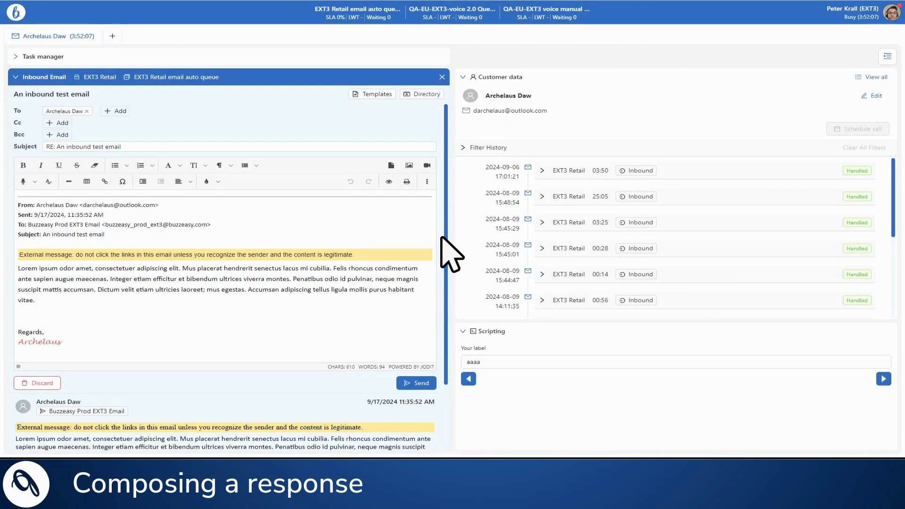
Step: Write "Here is a response message" on a new line above the quoted email and add an empty line below it
left_click(22, 196)
key("Up")
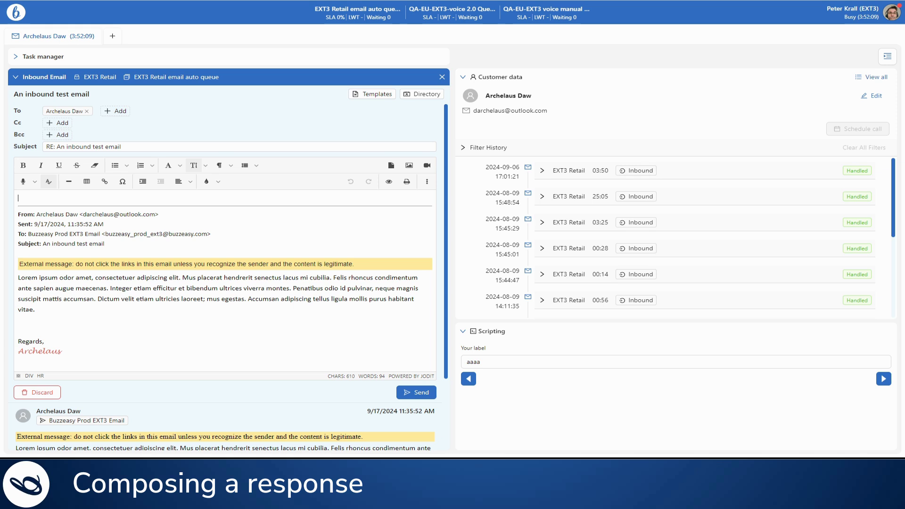
type("Here")
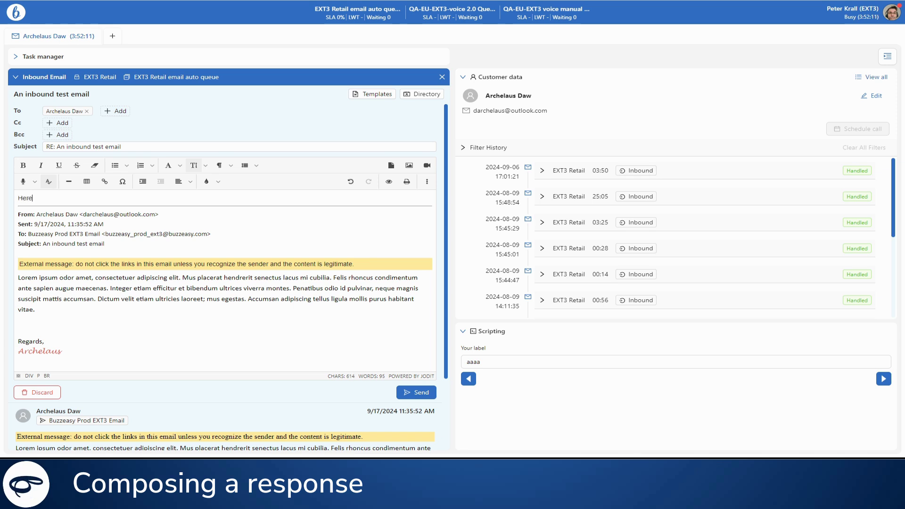
type(" is a response message")
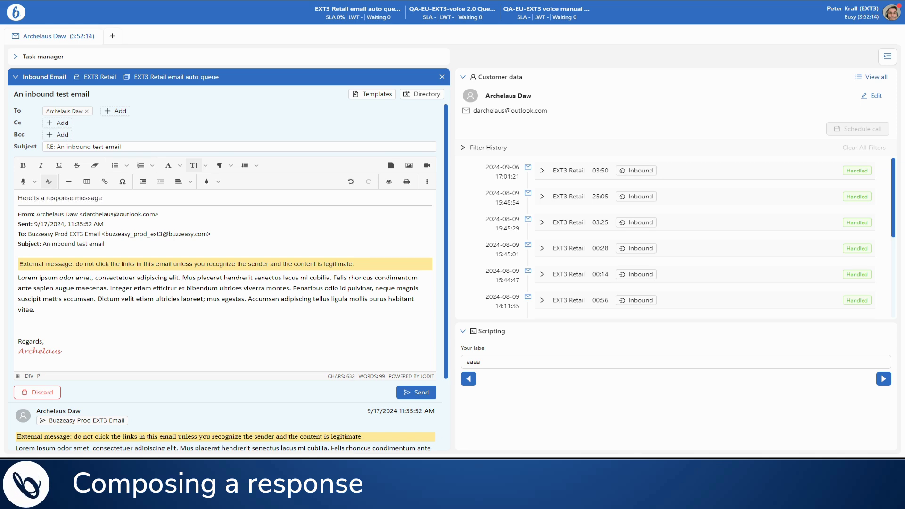
key("Return")
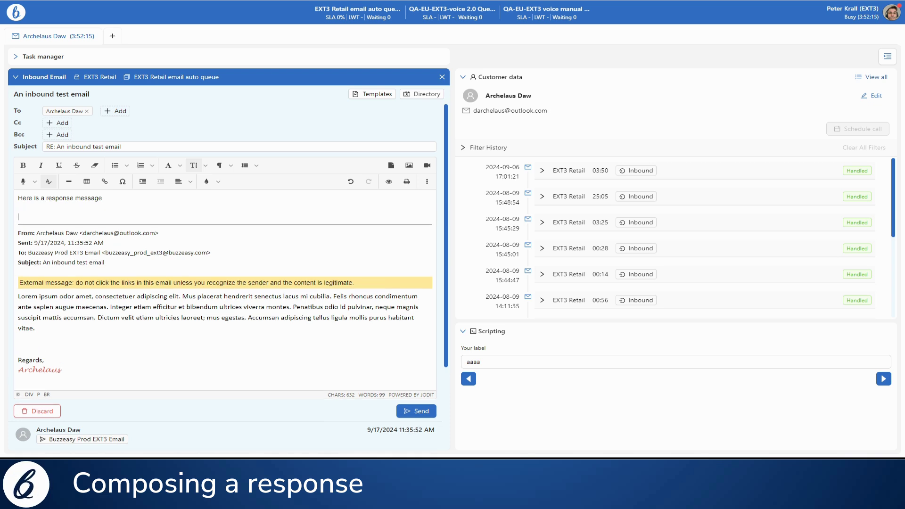
Step: Make the word "response" bold and the word "message" italic and underlined in the reply
double_click(61, 198)
key("ctrl+b")
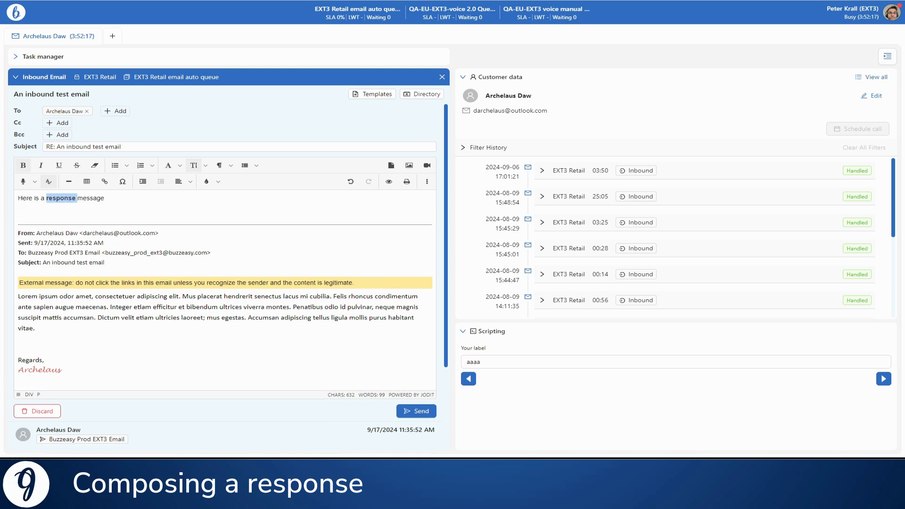
double_click(90, 198)
key("ctrl+i")
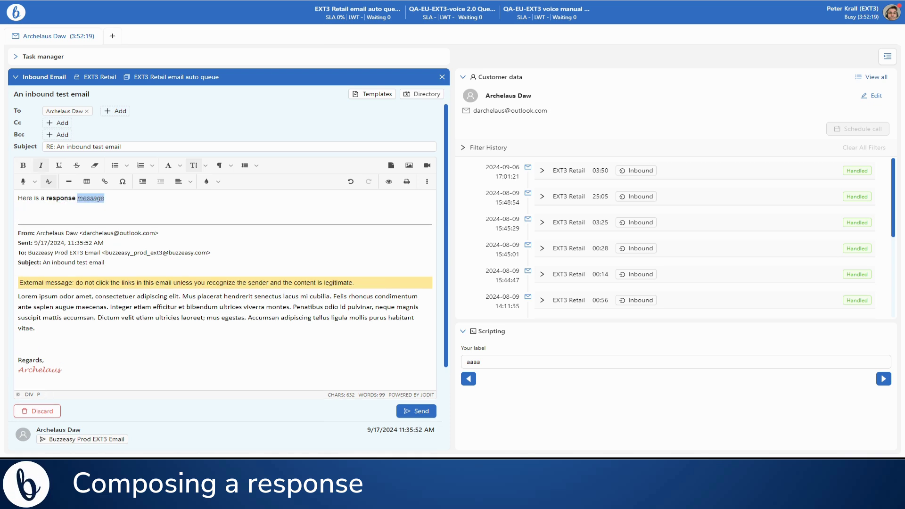
key("ctrl+u")
Step: Give the words "Here is" in the reply a red background colour
left_click_drag(18, 197, 40, 198)
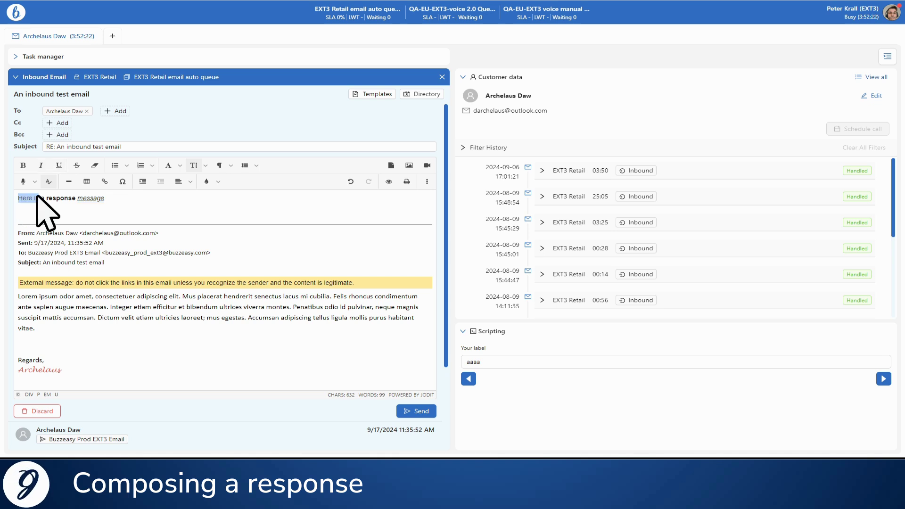
left_click(206, 182)
left_click(208, 259)
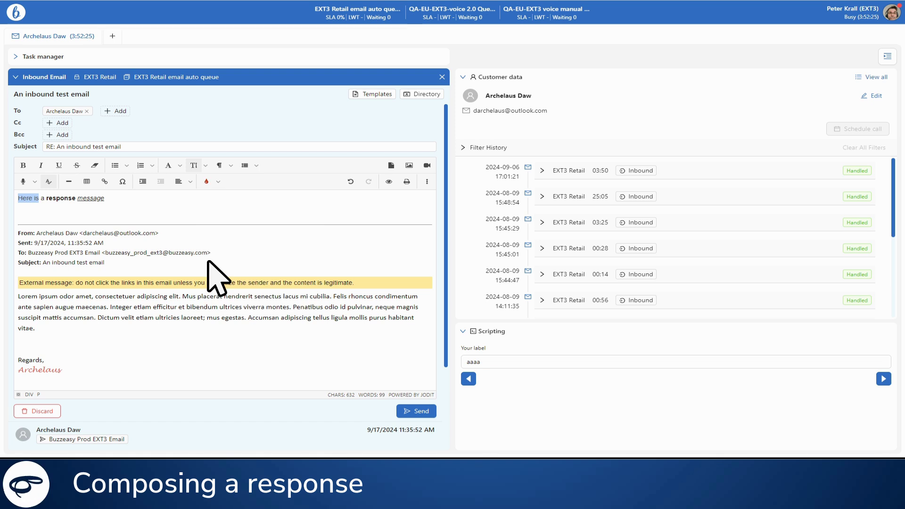
Step: Change the words "Here is" to the Lucida Sans Unicode font and a larger font size
left_click(171, 167)
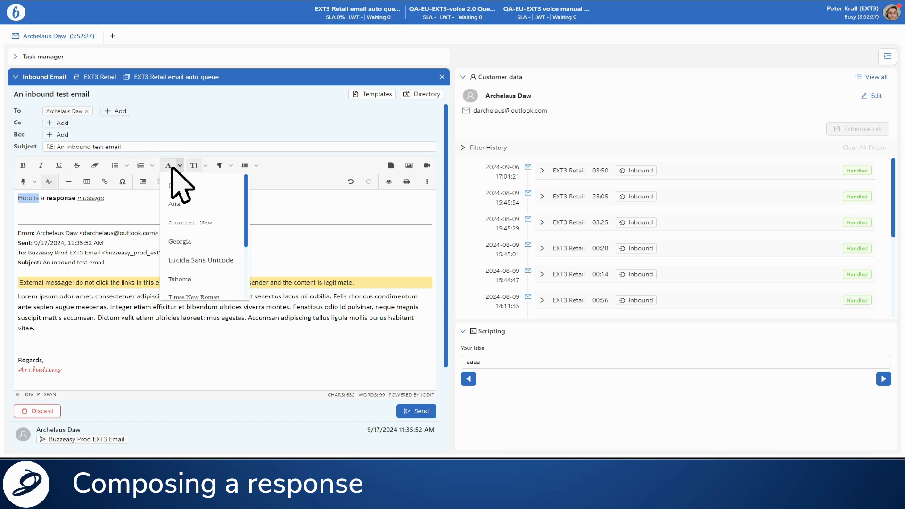
left_click(171, 260)
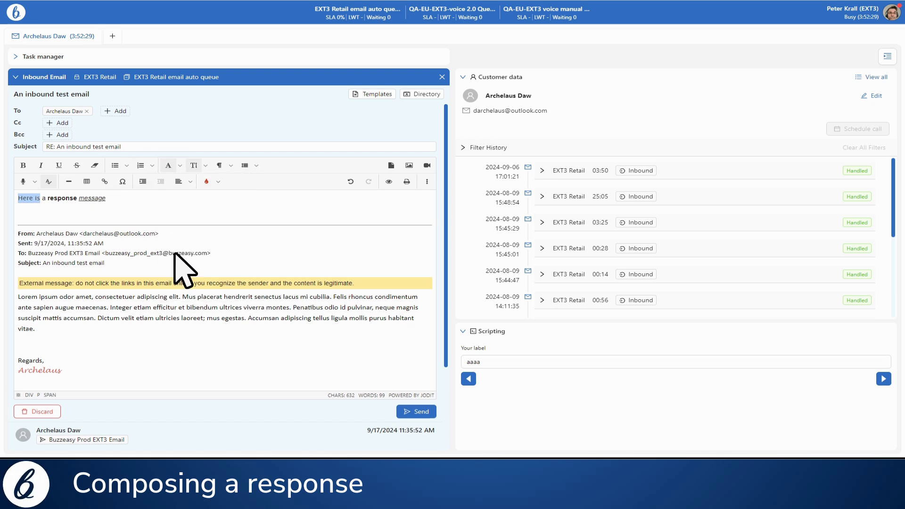
left_click(202, 170)
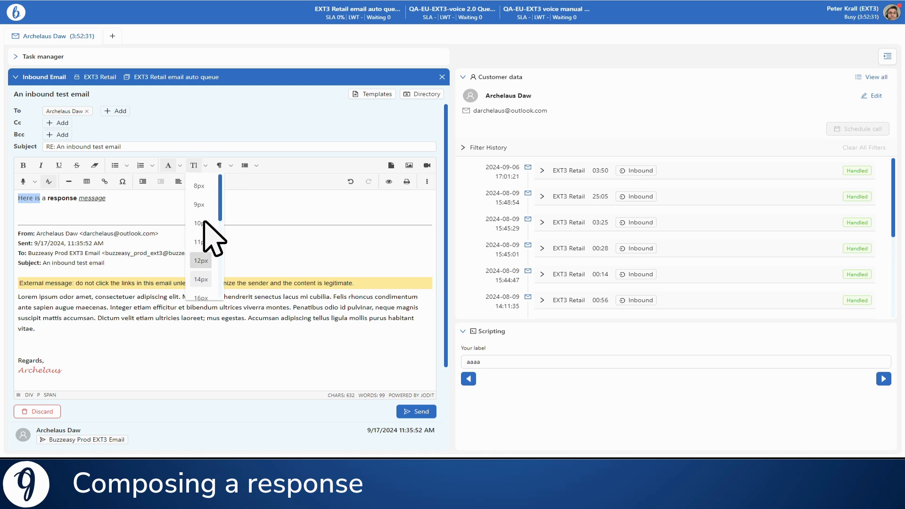
scroll(212, 264, "down", 1)
left_click(203, 292)
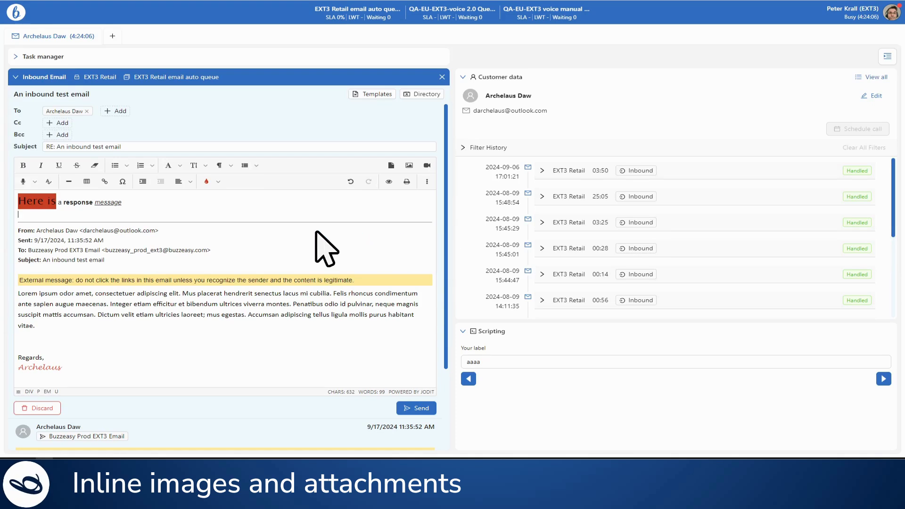
Step: Add blank lines below the response text and paste the copied green logo image there inline
left_click(23, 218)
key("Return")
key("Return")
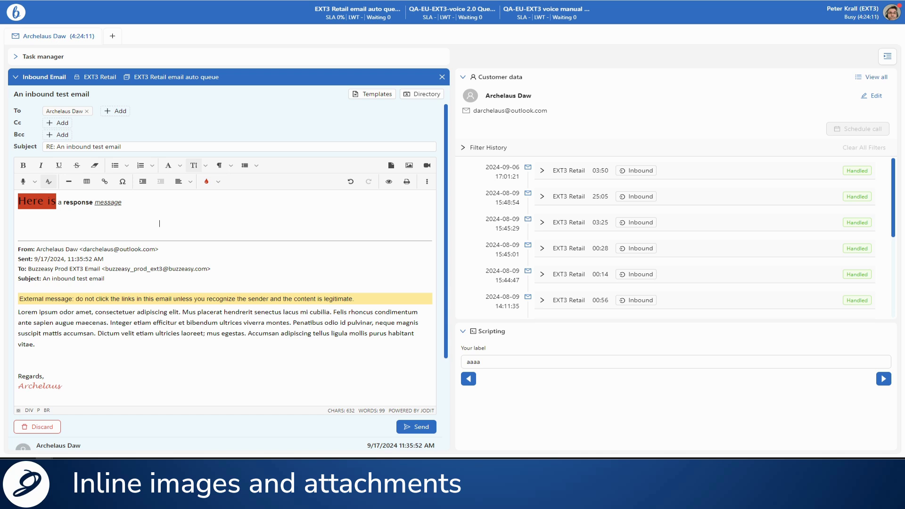
key("ctrl+v")
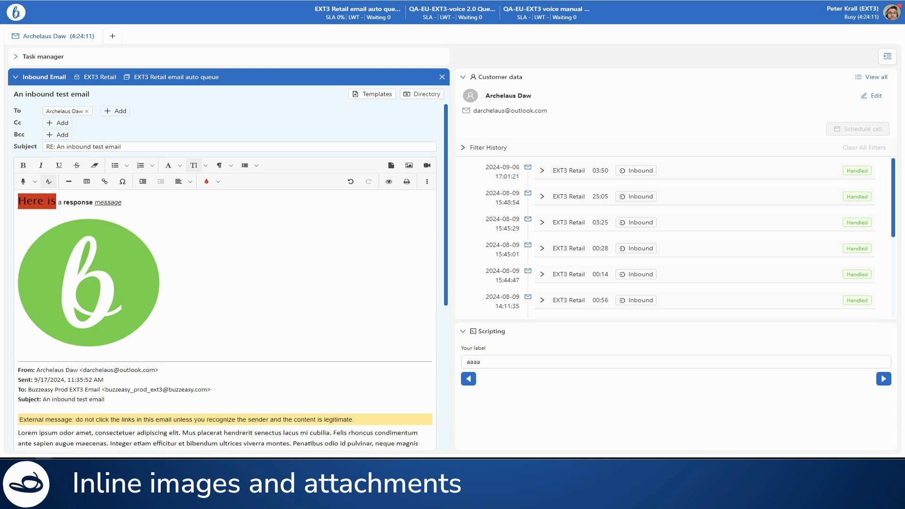
Step: Attach the file "Test campaign EXT3.csv" from the Desktop folder to the reply
left_click(393, 165)
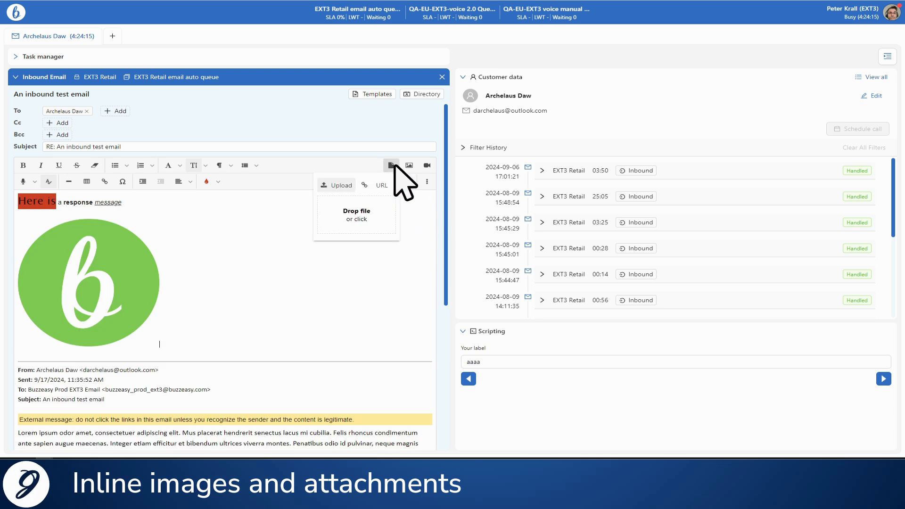
left_click(367, 223)
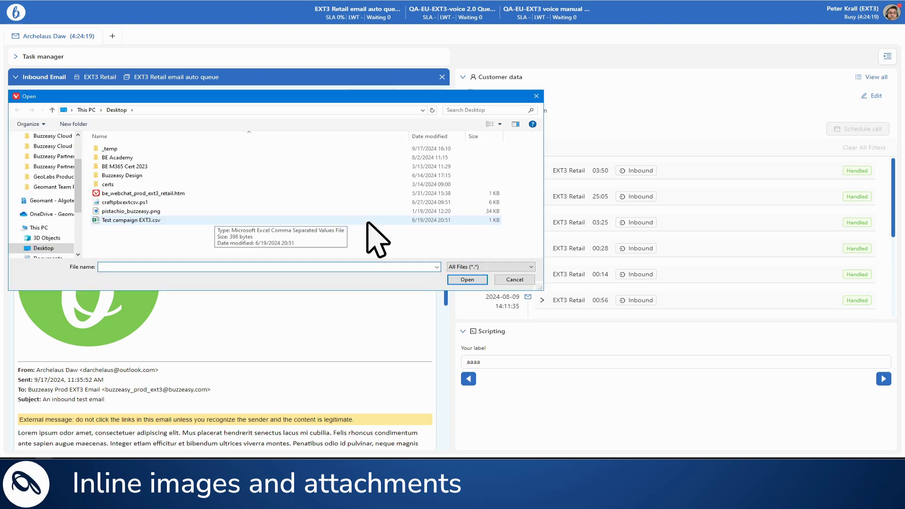
left_click(367, 223)
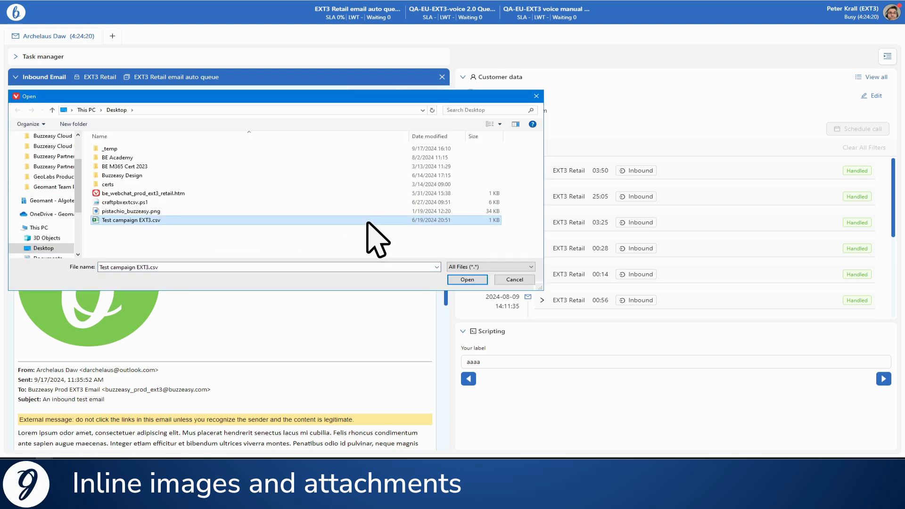
left_click(479, 283)
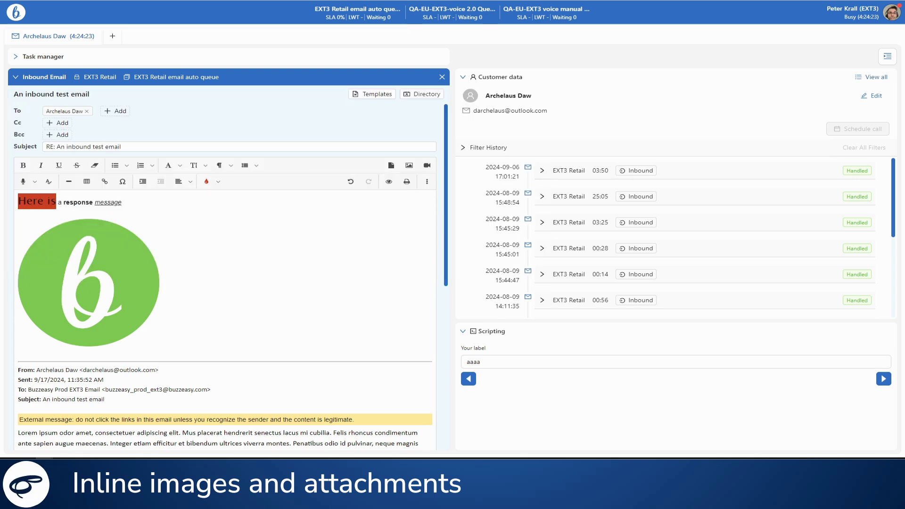
Step: Send the composed reply and leave the email conversation, confirming the exit
scroll(30, 257, "down", 5)
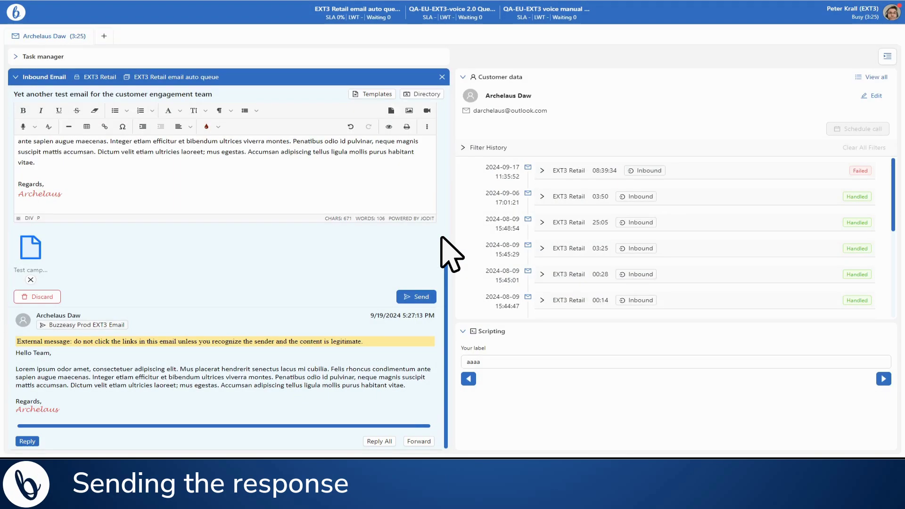
left_click(429, 298)
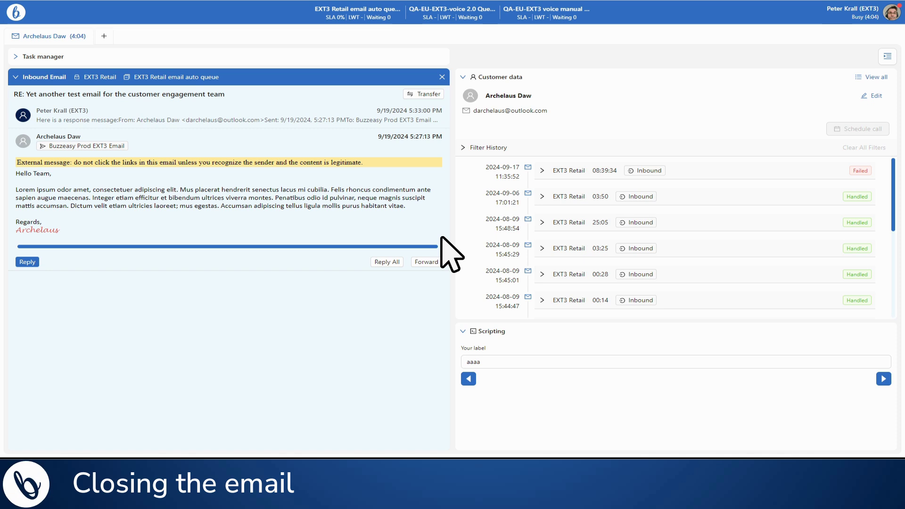
left_click(443, 77)
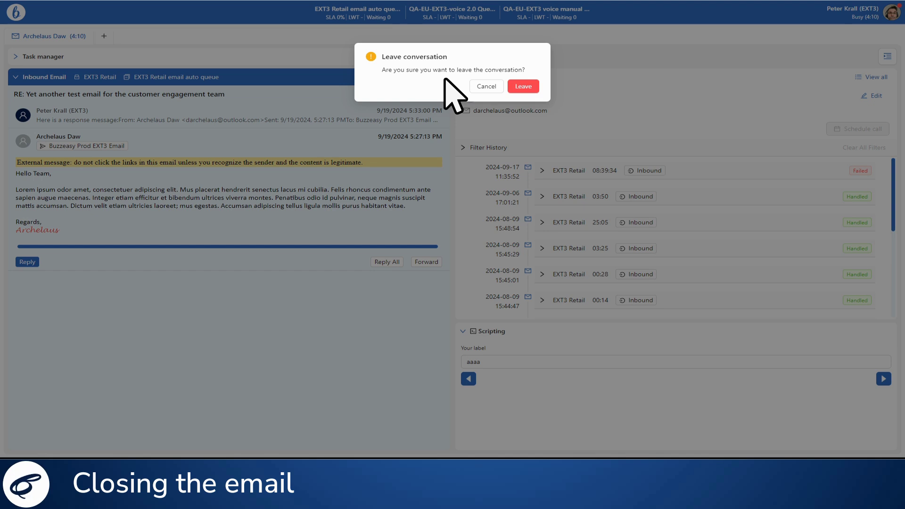
left_click(523, 86)
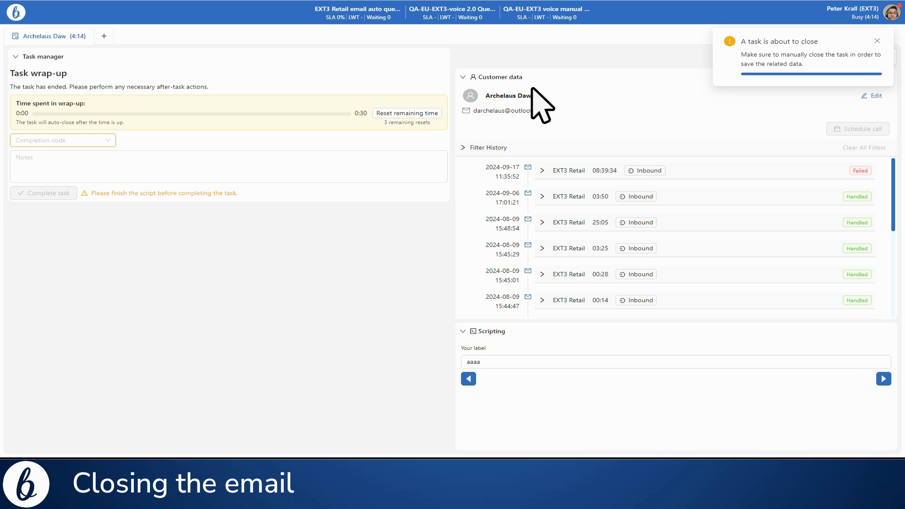
Step: Set the wrap-up completion code to the subcode under "AW main code" and advance the script from its "Your label" page
left_click(75, 142)
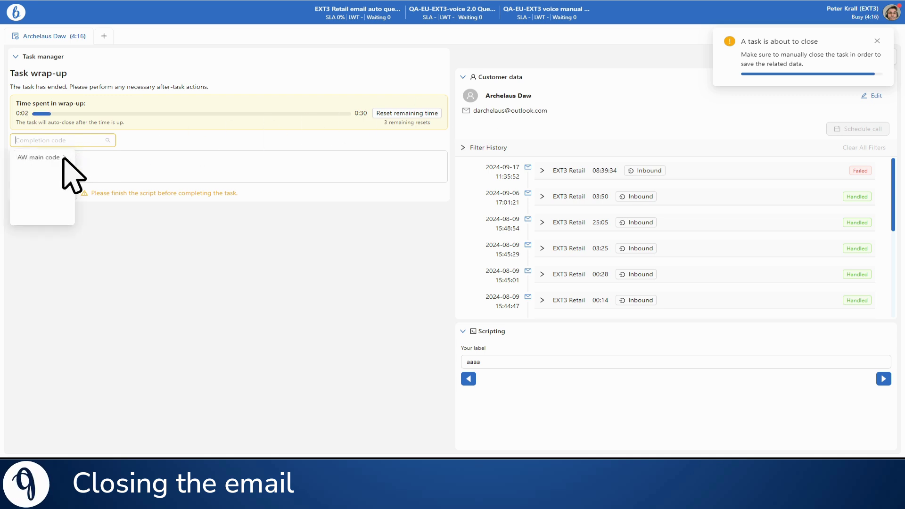
left_click(63, 156)
left_click(121, 159)
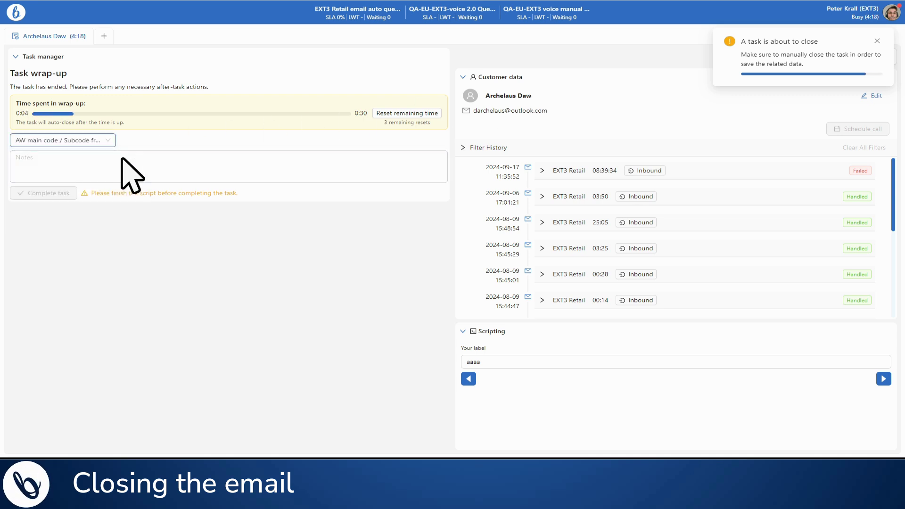
left_click(883, 380)
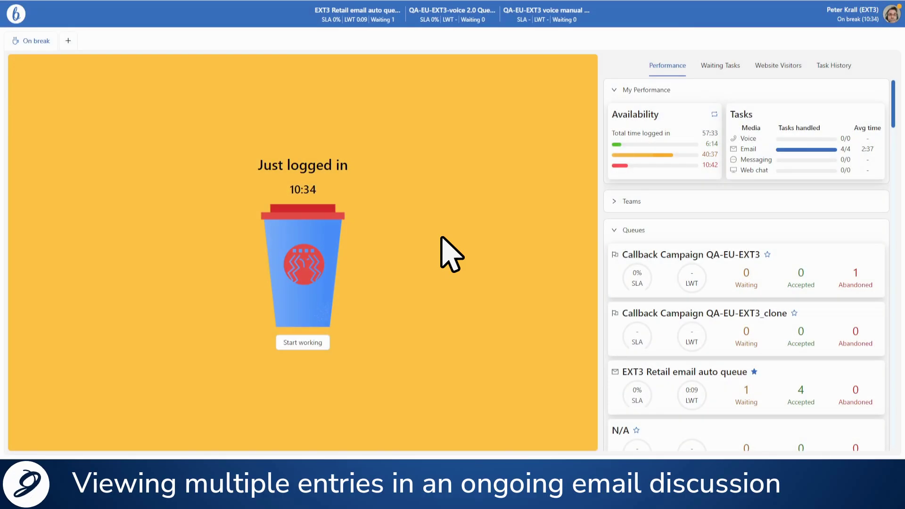
Step: Start working from the break and accept the new inbound email from the EXT3 Retail email auto queue
left_click(314, 346)
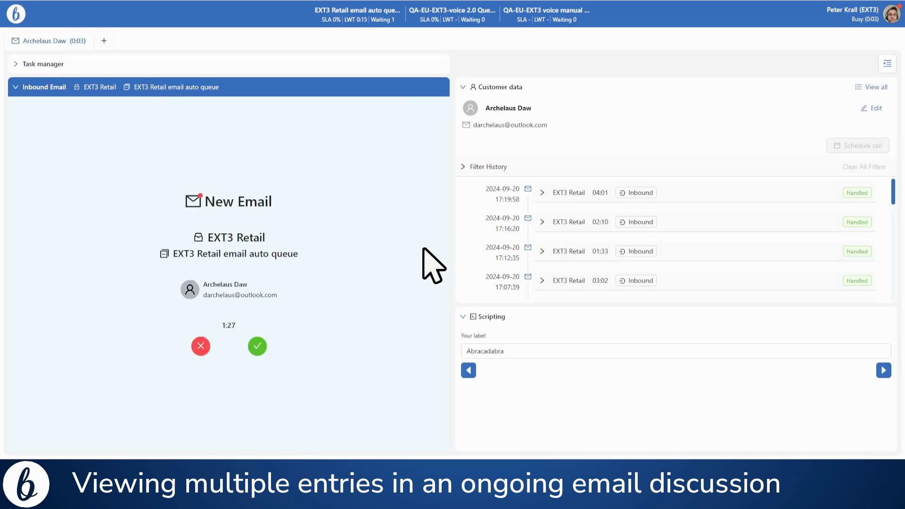
left_click(259, 347)
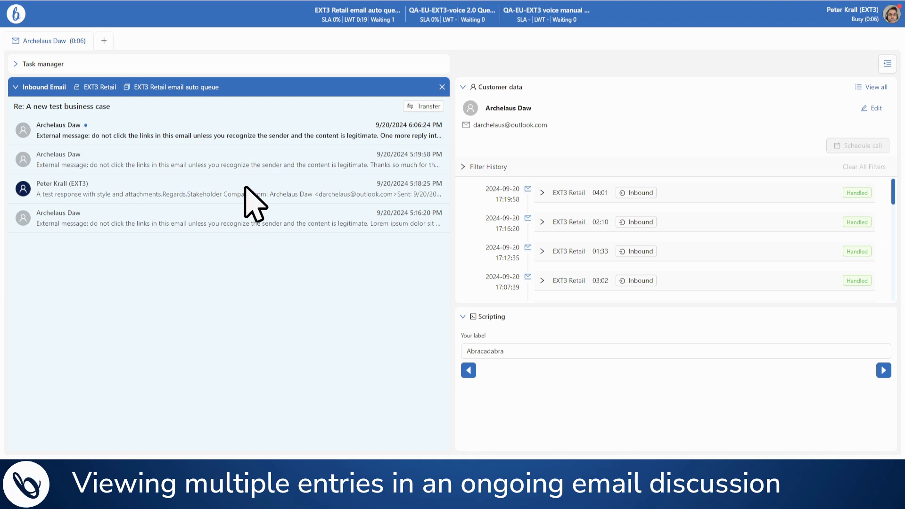
Step: Expand and collapse the newest message in the "Re: A new test business case" thread, and open the entry below it
left_click(239, 126)
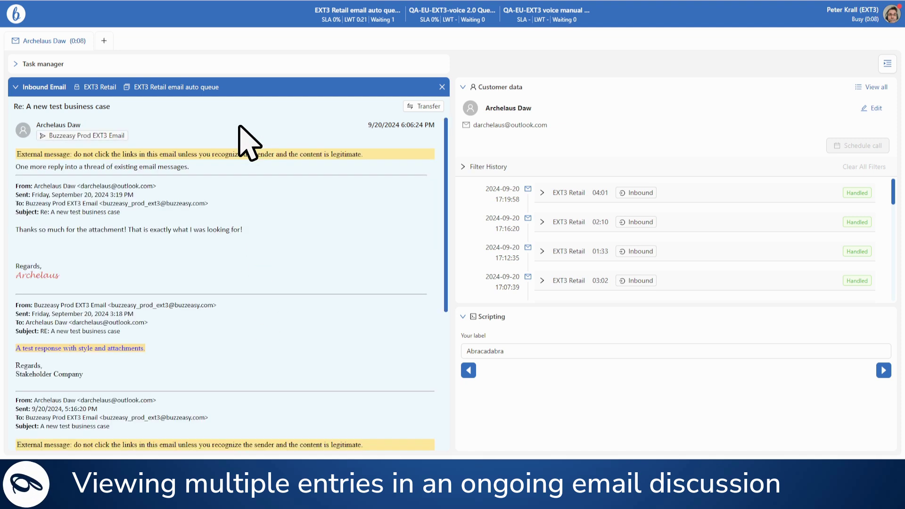
left_click(239, 126)
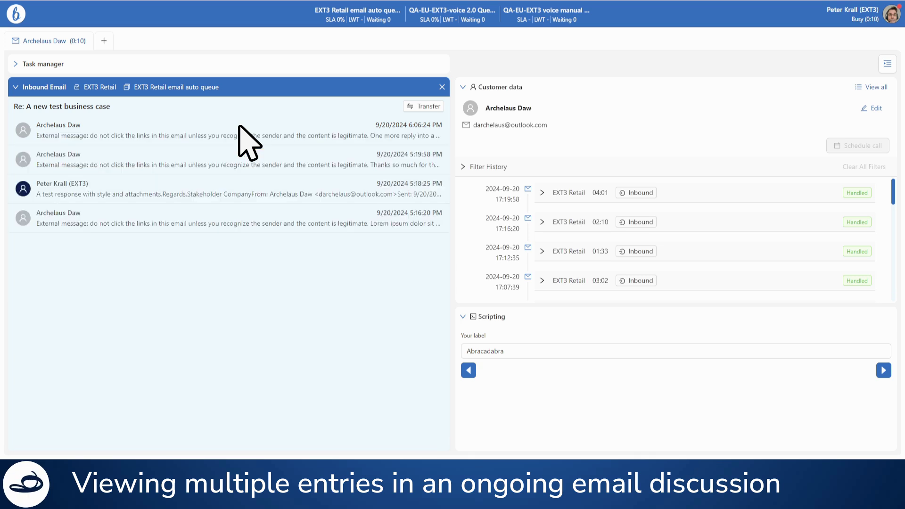
left_click(239, 157)
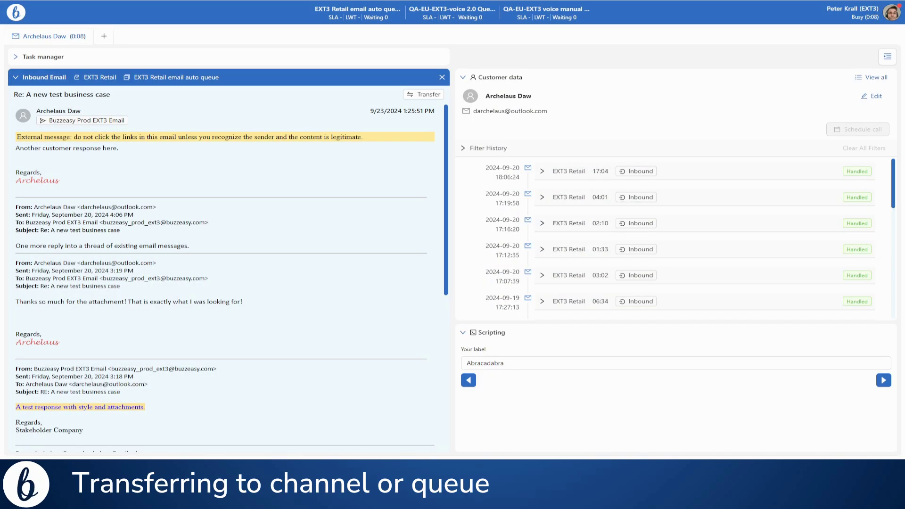
Step: Review the channels and queues available for transfer, and transfer the email conversation to the EXT3 Retail channel
left_click(439, 95)
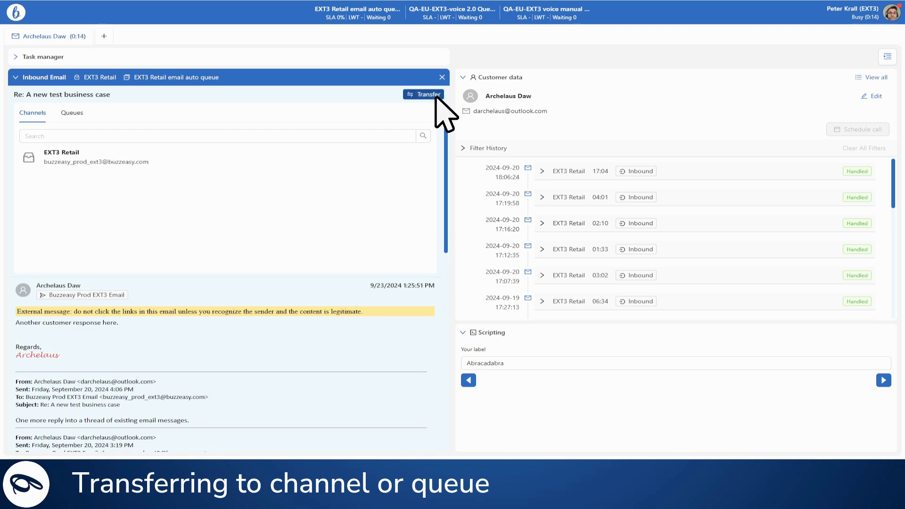
left_click(72, 114)
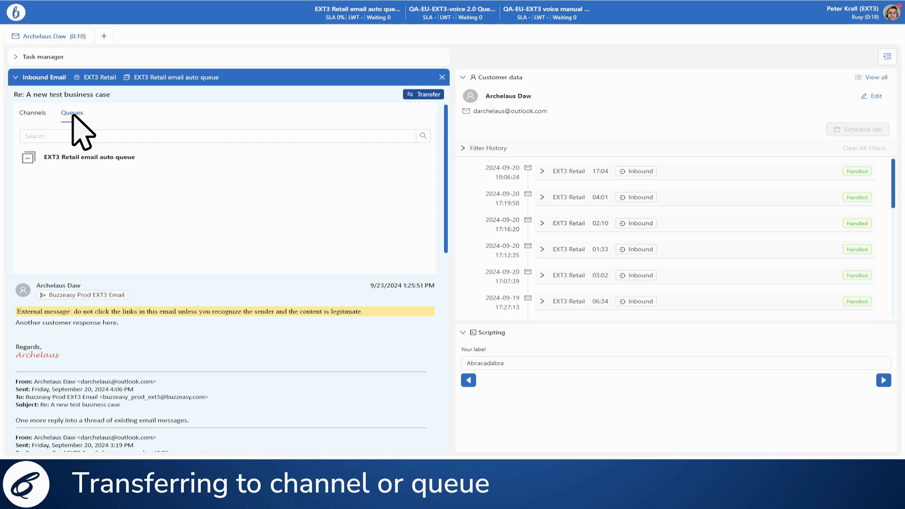
left_click(33, 114)
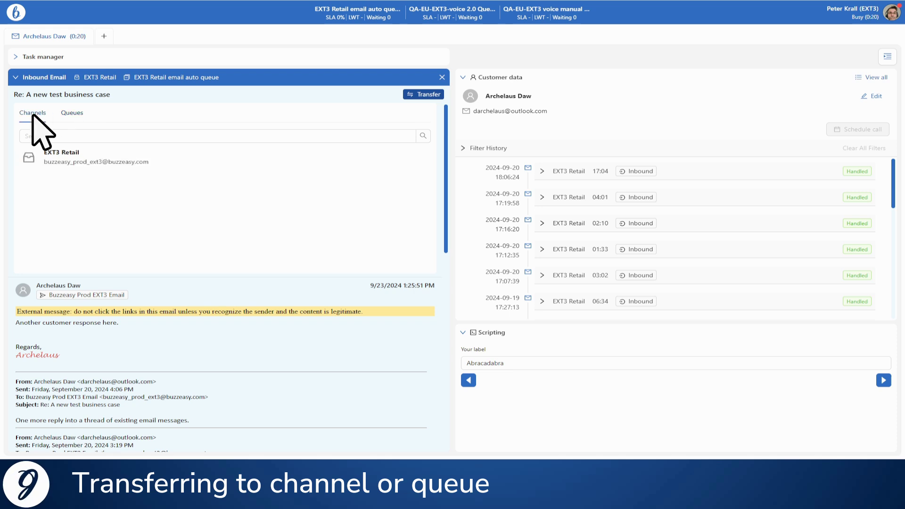
left_click(58, 158)
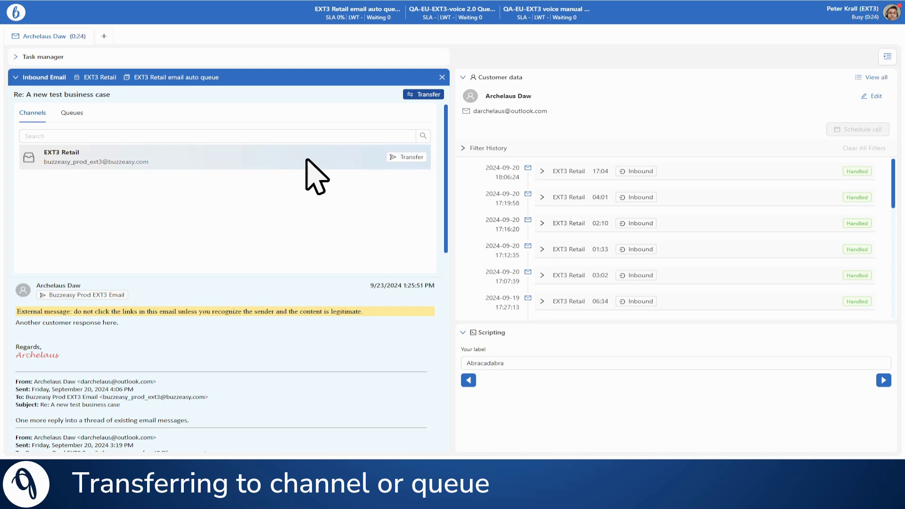
left_click(412, 159)
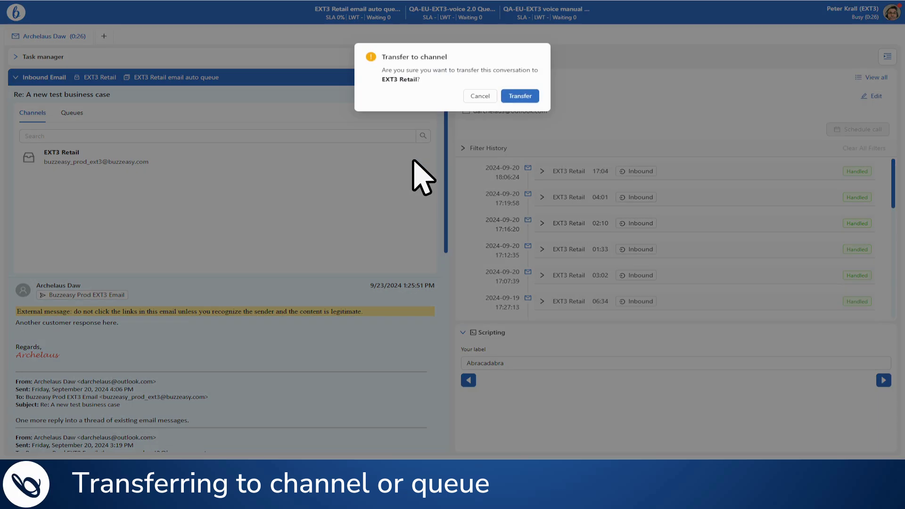
left_click(523, 99)
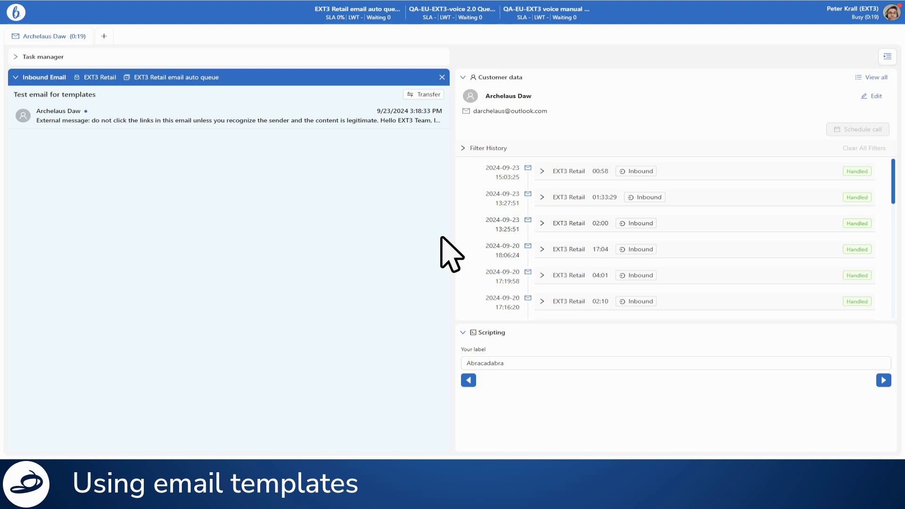
Step: Start a reply to "Test email for templates" and insert the "QAEXT3 Retail" template, searching the templates for "ext"
left_click(271, 124)
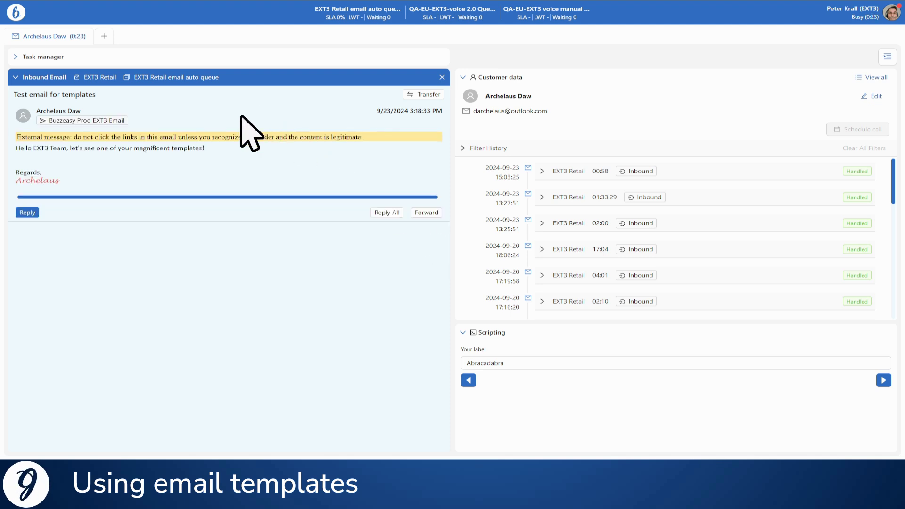
left_click(28, 213)
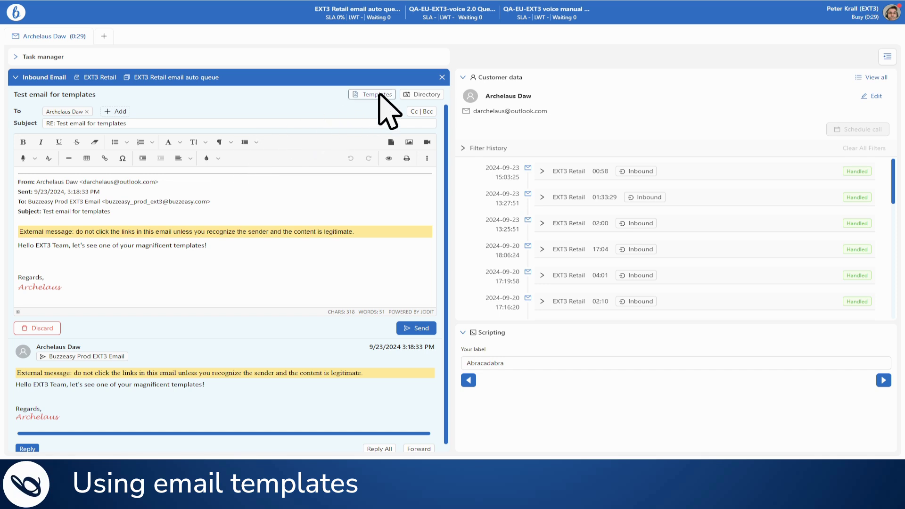
left_click(379, 94)
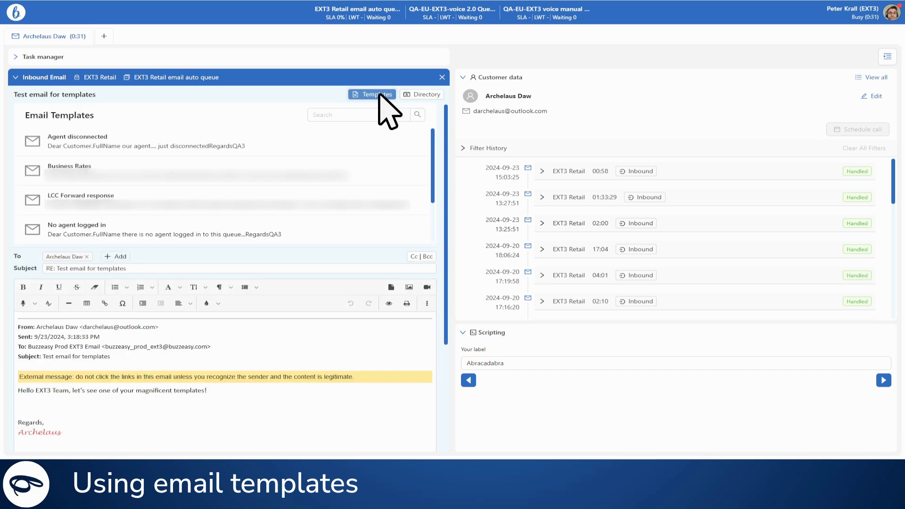
left_click(358, 115)
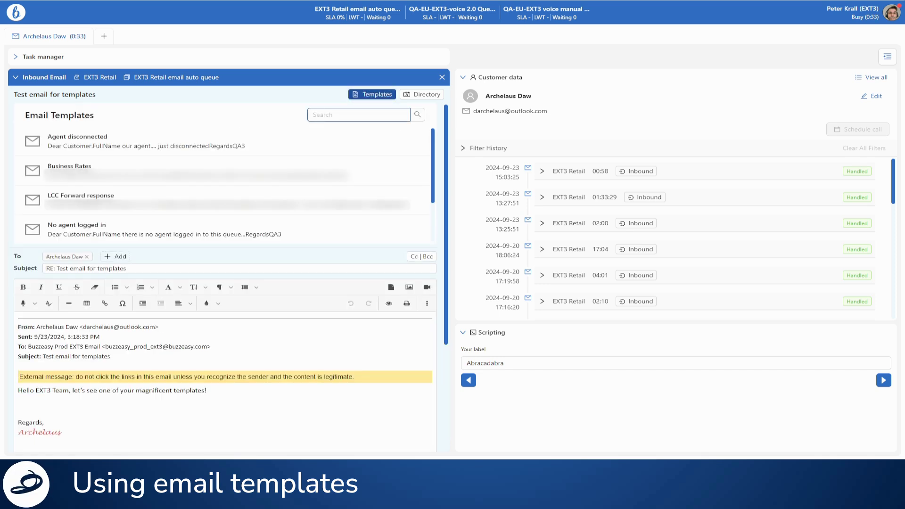
type("ext")
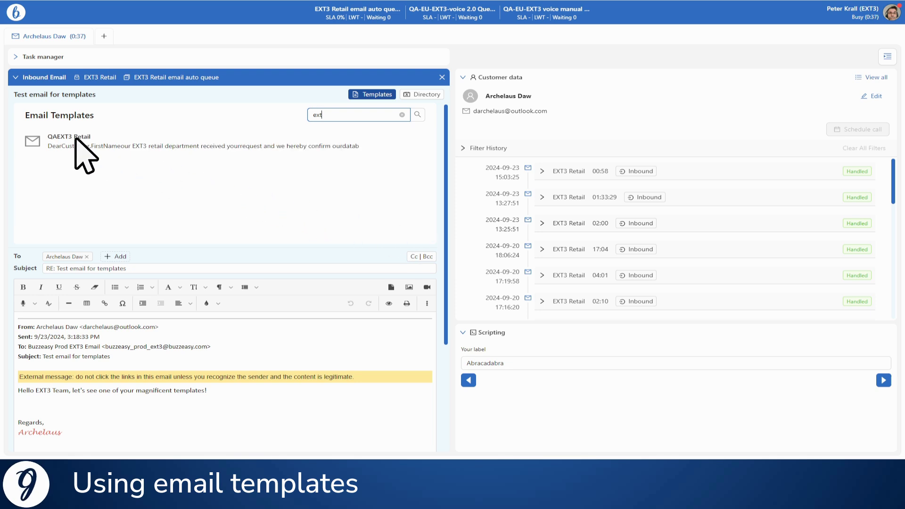
left_click(75, 139)
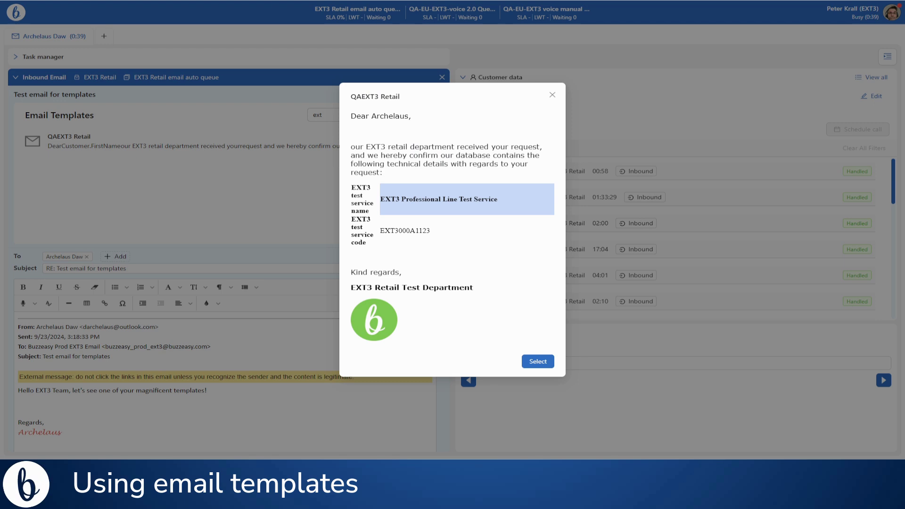
left_click(538, 361)
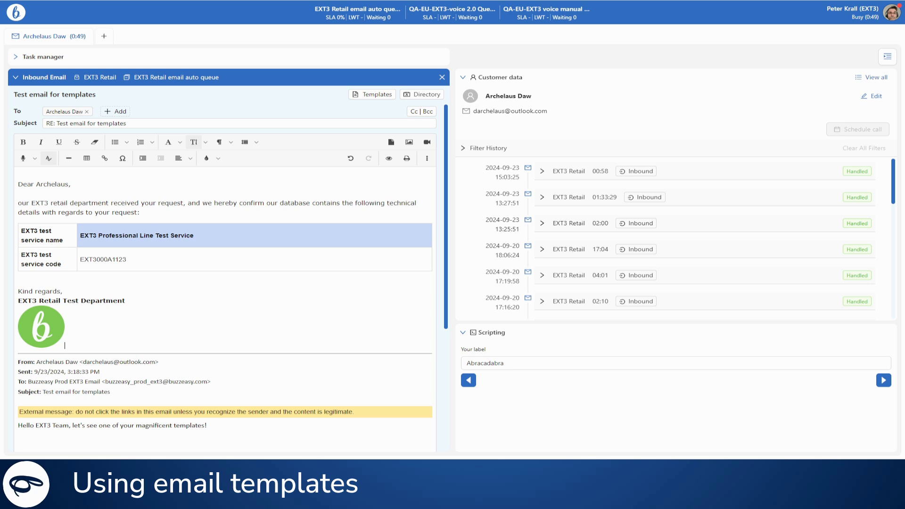
Step: Check the customer's first name filled into the template greeting and send the reply
double_click(52, 184)
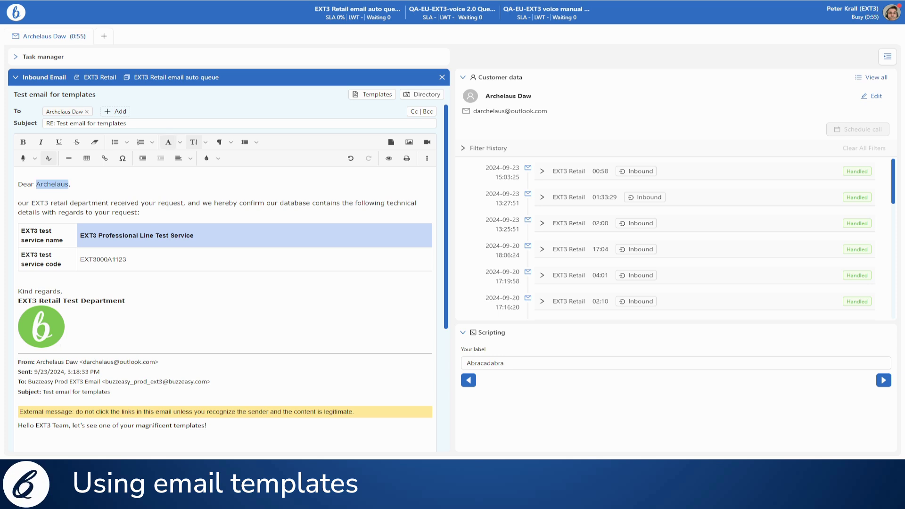
scroll(448, 253, "down", 5)
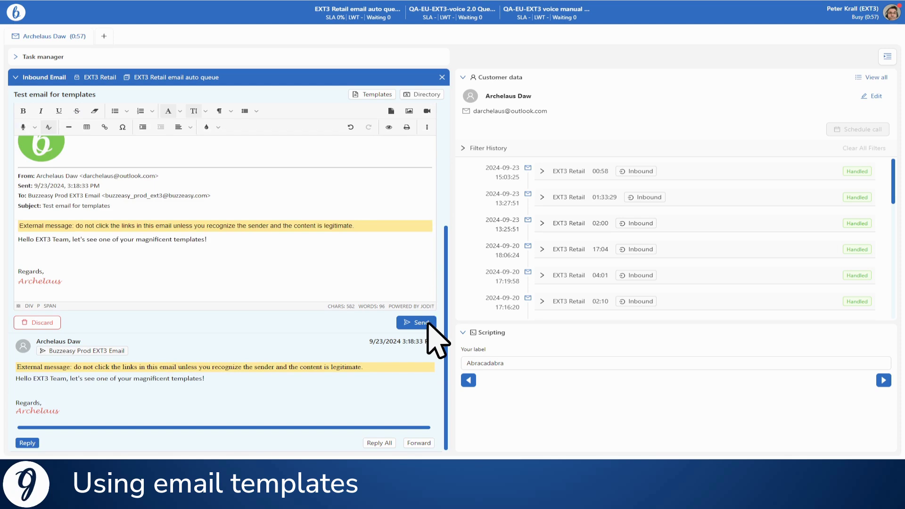
left_click(420, 322)
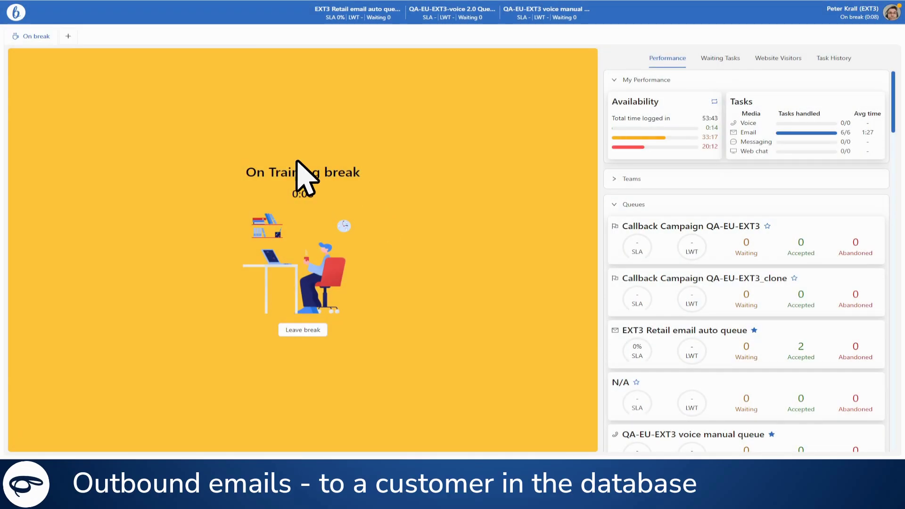
Step: Open the customer lookup for the EXT3 Retail workspace and start an outbound email to the first listed customer
left_click(68, 36)
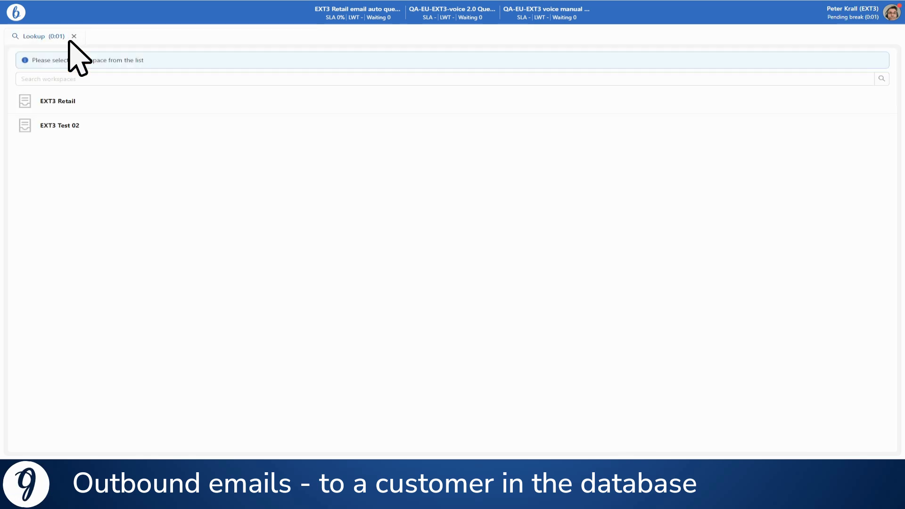
left_click(213, 97)
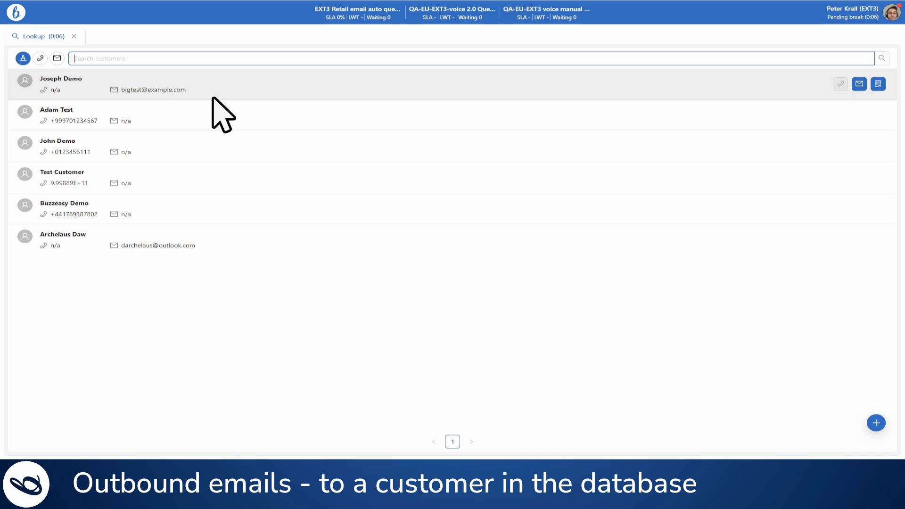
left_click(859, 84)
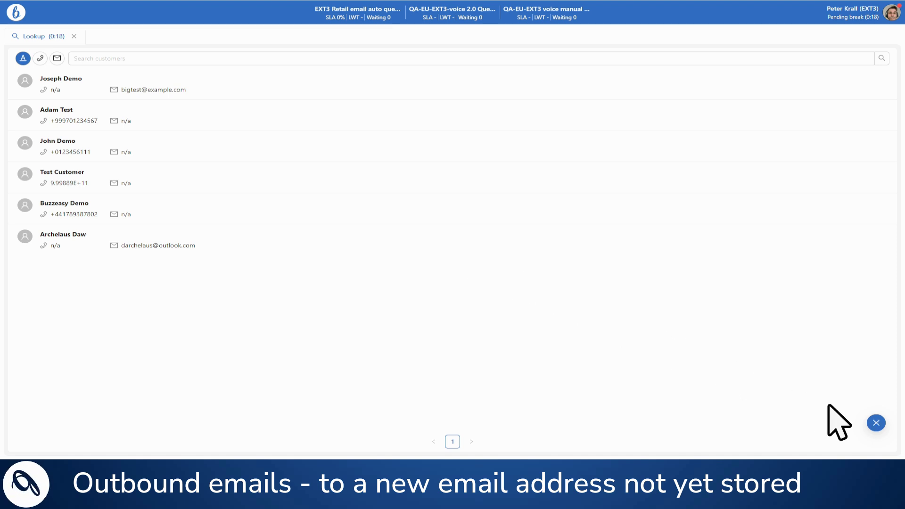
Step: Start an ad hoc outbound email conversation from the customer lookup, entering the new recipient's email address
left_click(876, 422)
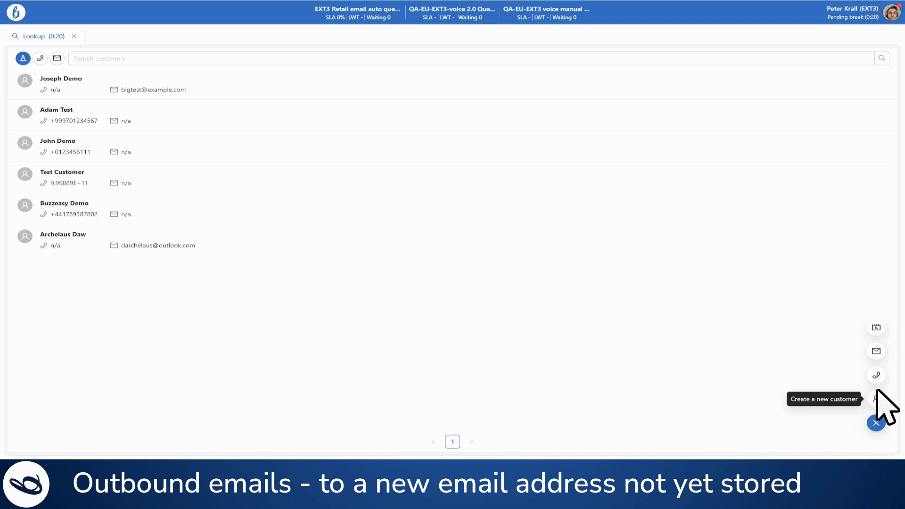
left_click(876, 352)
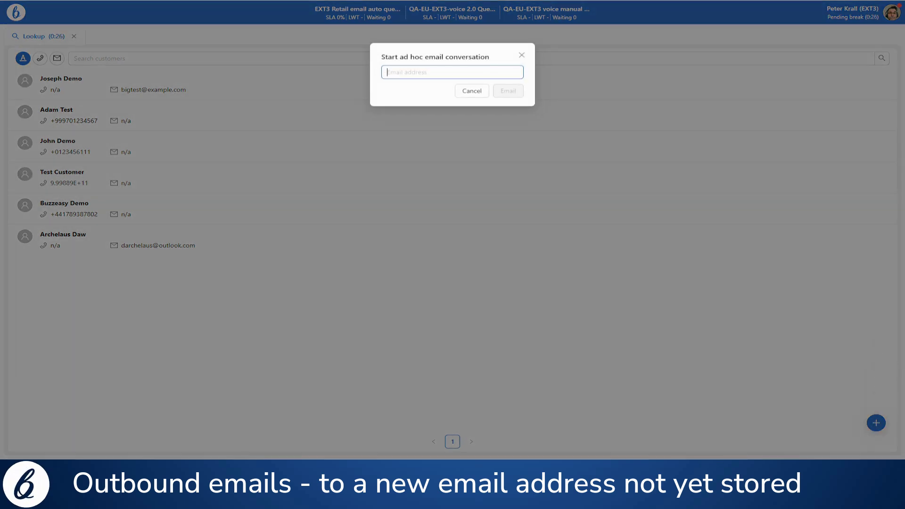
type("demo")
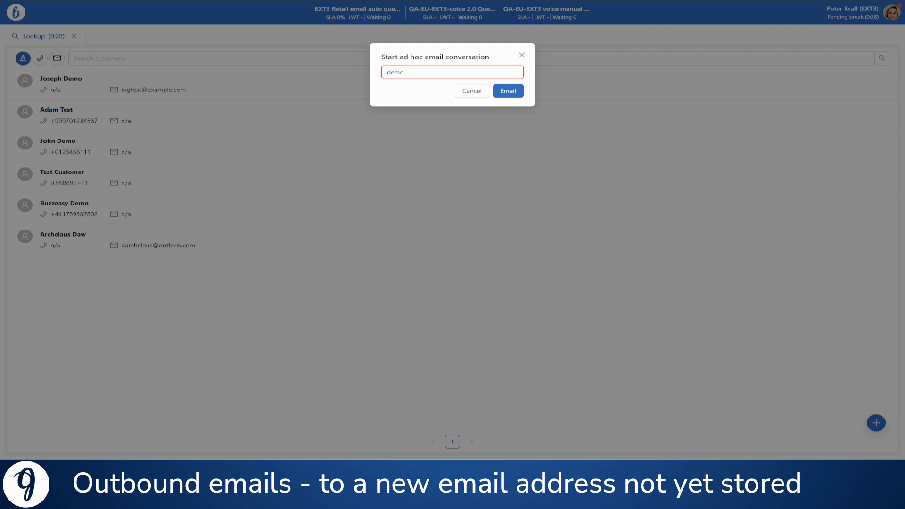
type("@example.com")
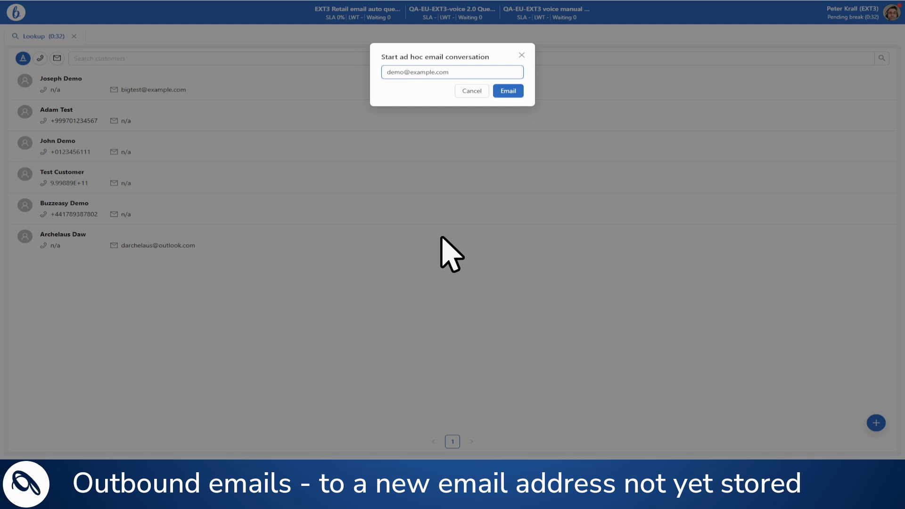
left_click(510, 94)
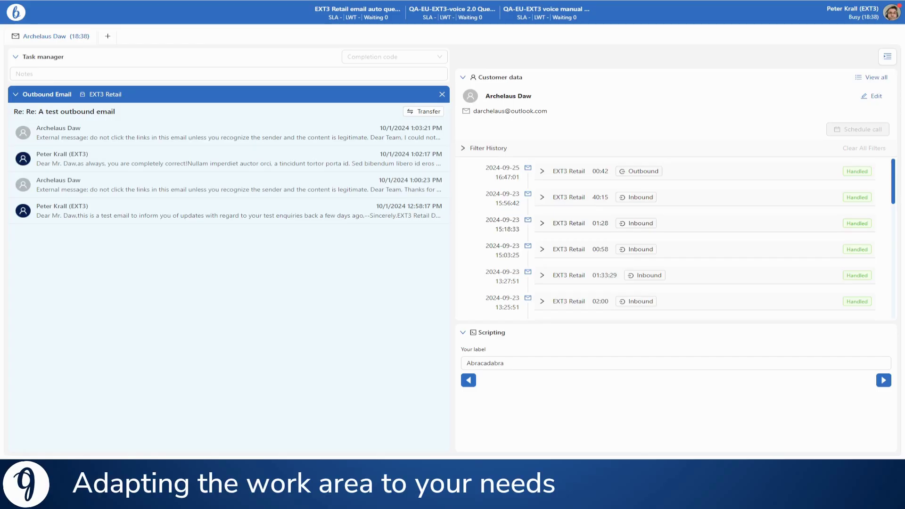
Step: Open the newest message in the "Re: Re: A test outbound email" thread and collapse the side area to read it at full width
left_click(228, 128)
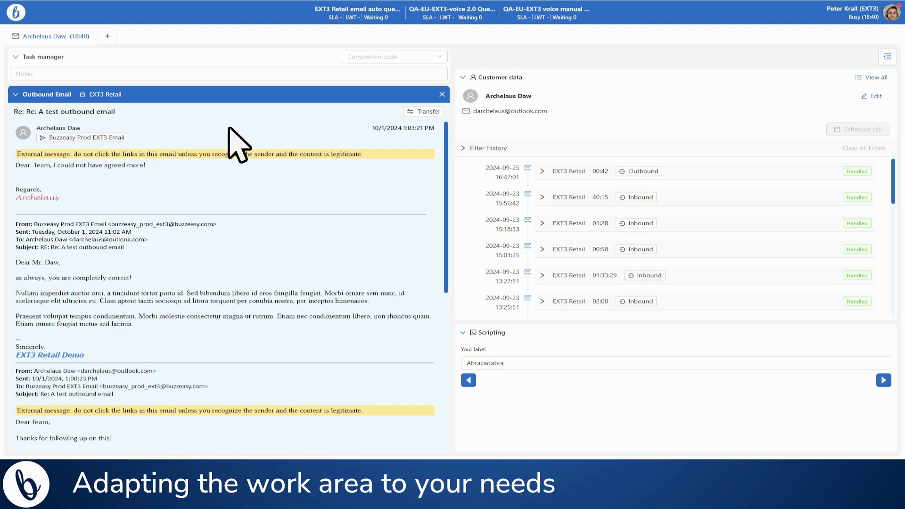
scroll(231, 283, "down", 6)
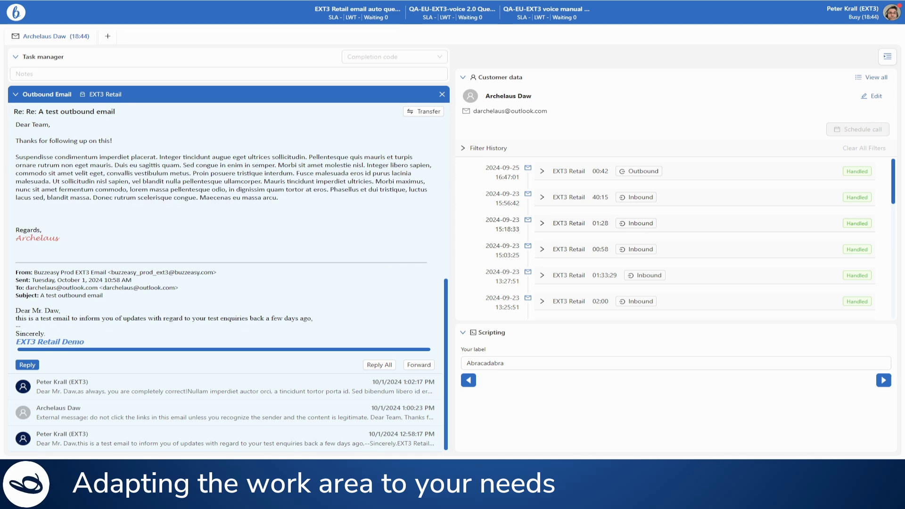
scroll(228, 278, "up", 6)
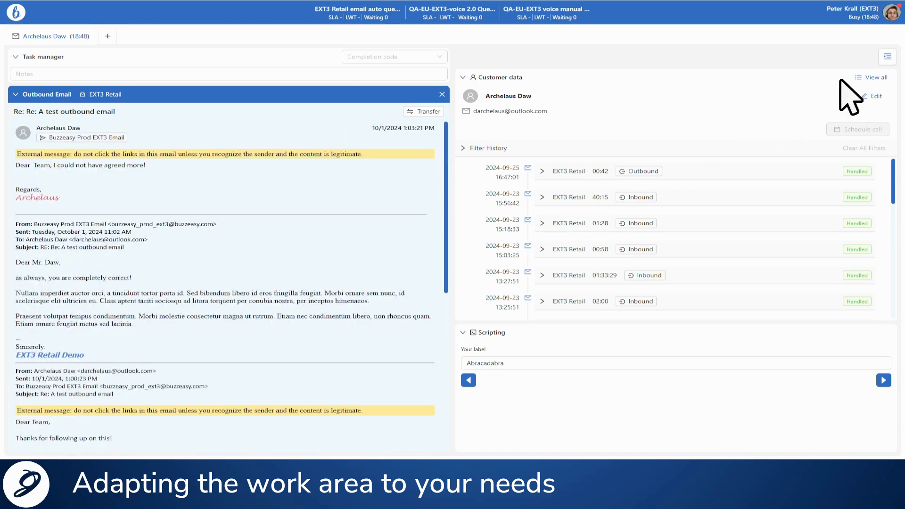
left_click(887, 57)
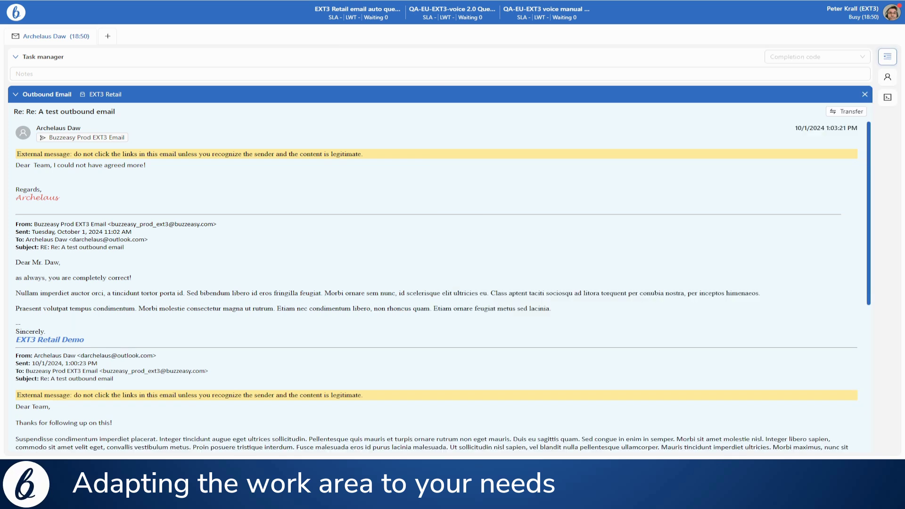
scroll(443, 285, "down", 10)
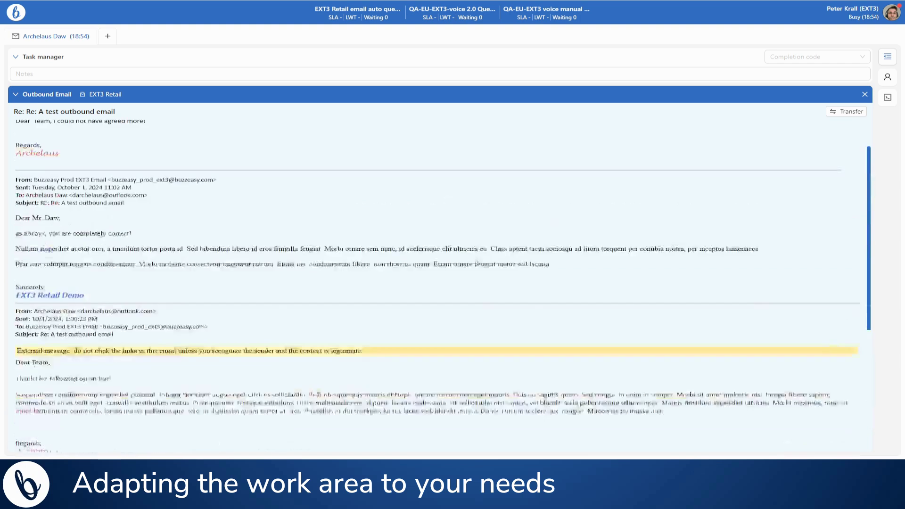
Step: Bring Scripting back beside the email, switch the expanded section to Customer data and back, and collapse the side area
left_click(888, 99)
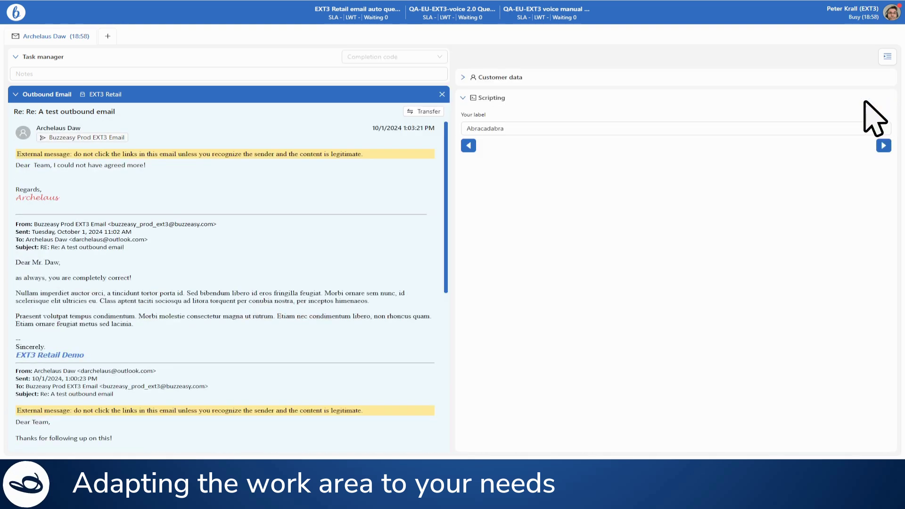
left_click(463, 99)
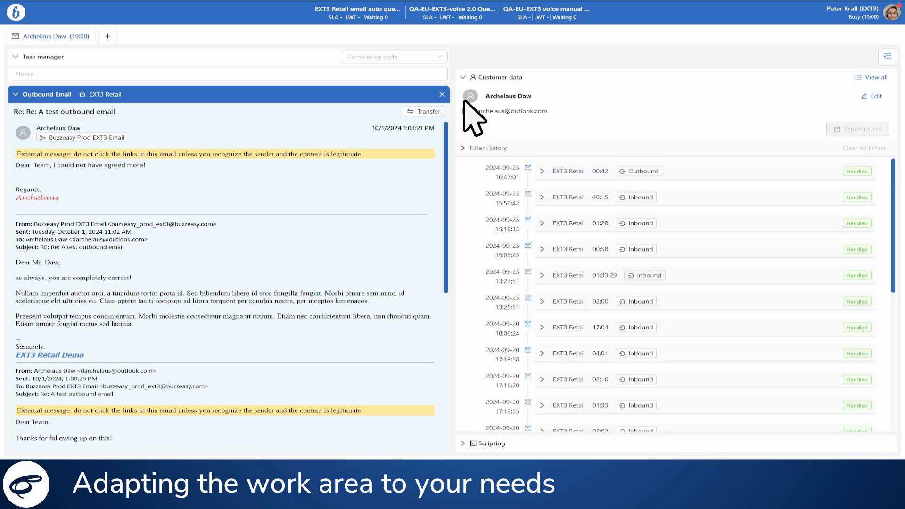
left_click(463, 77)
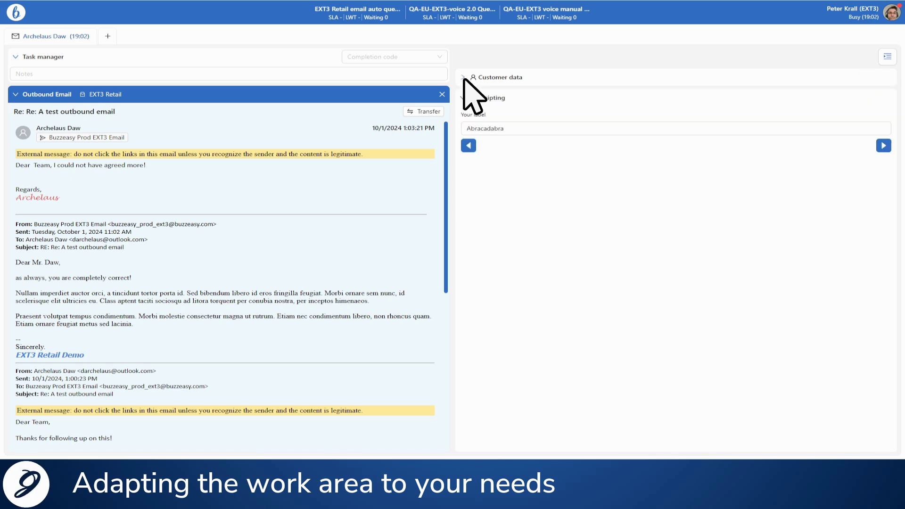
left_click(887, 57)
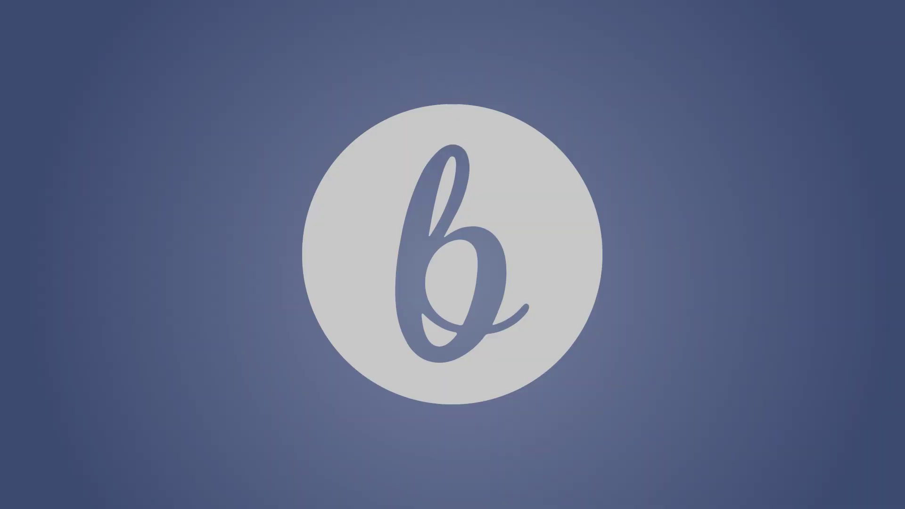